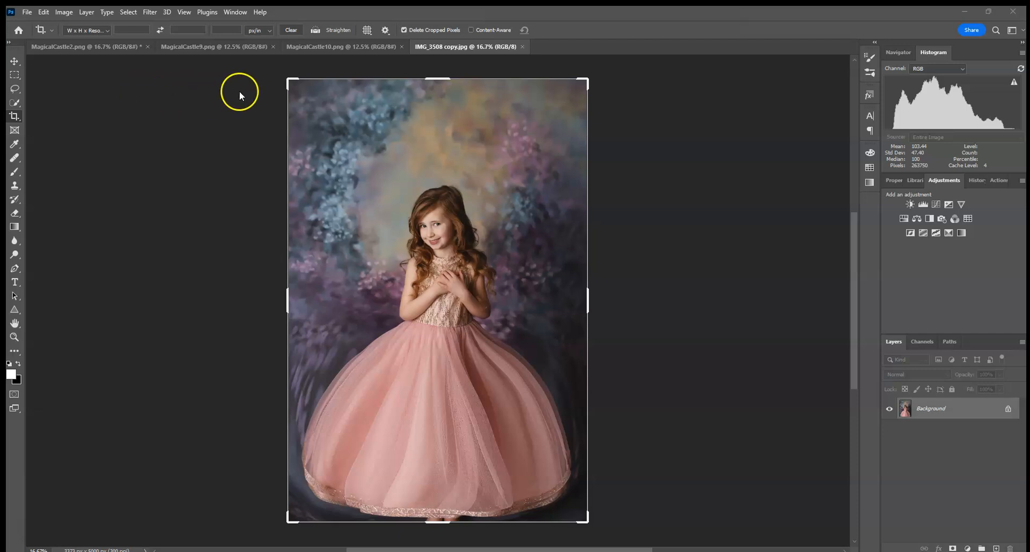
# Step: Look through the open castle backdrop documents and return to the portrait in IMG_3508 copy.jpg
pyautogui.click(320, 47)
pyautogui.click(195, 49)
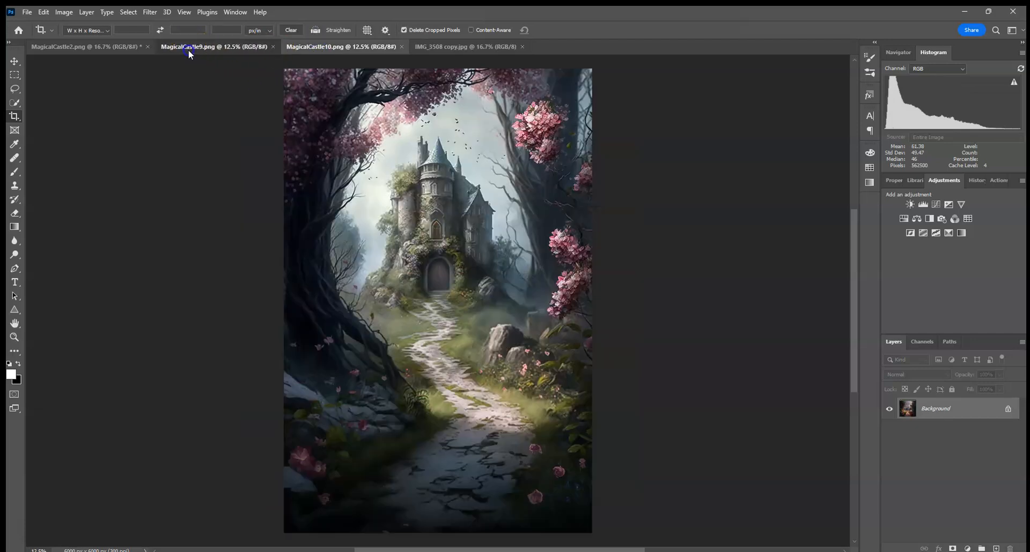
pyautogui.click(96, 47)
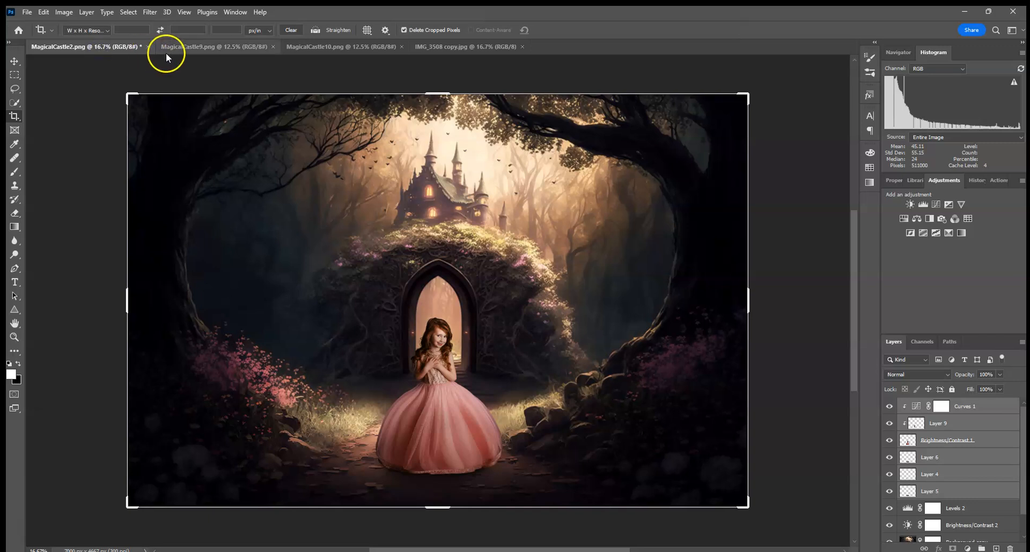
pyautogui.click(225, 47)
pyautogui.click(300, 49)
pyautogui.click(247, 51)
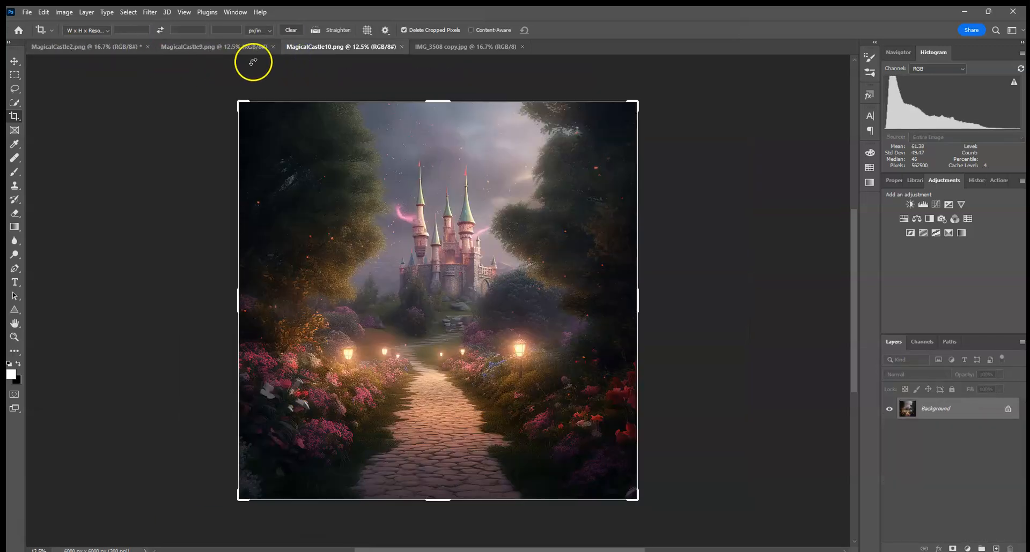
pyautogui.click(431, 46)
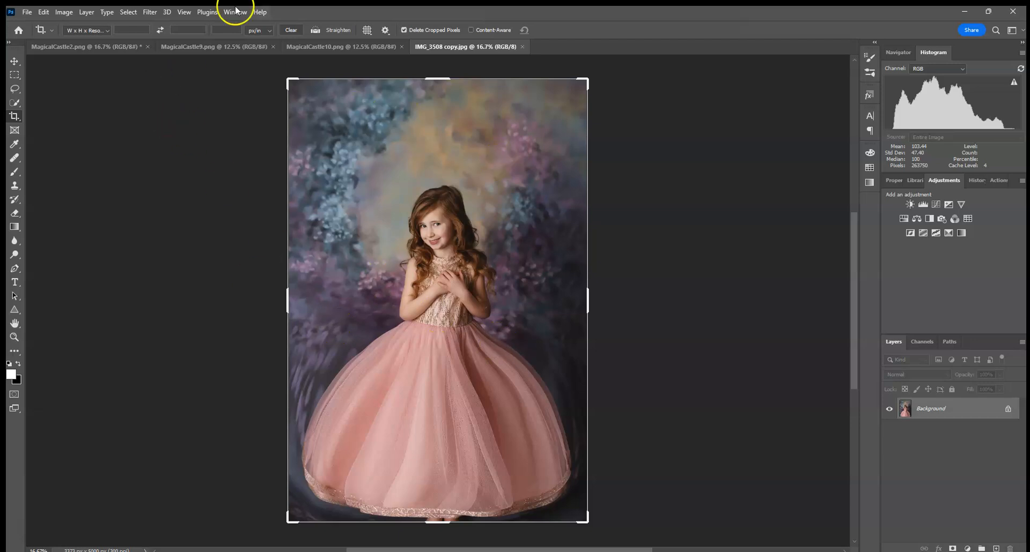
pyautogui.click(148, 12)
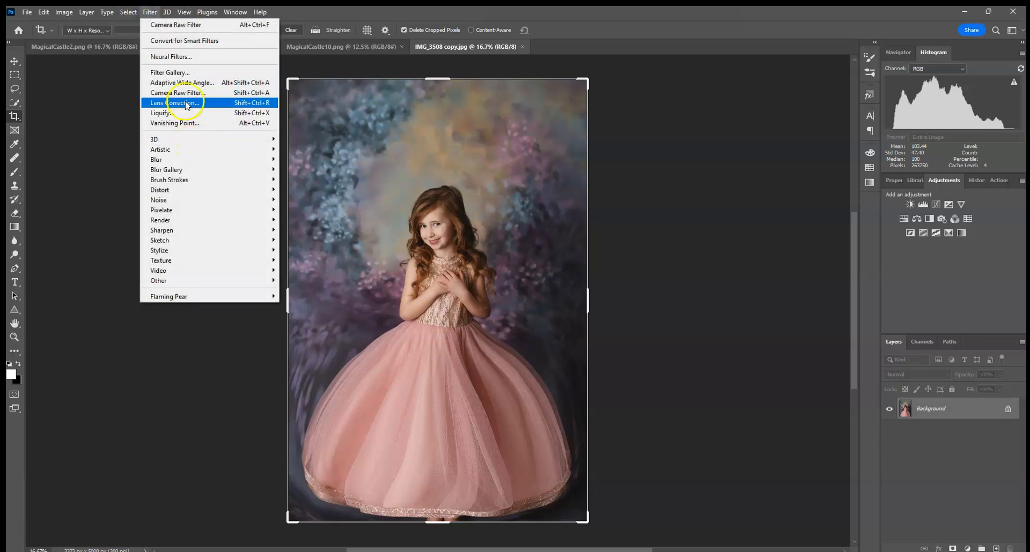
pyautogui.click(175, 123)
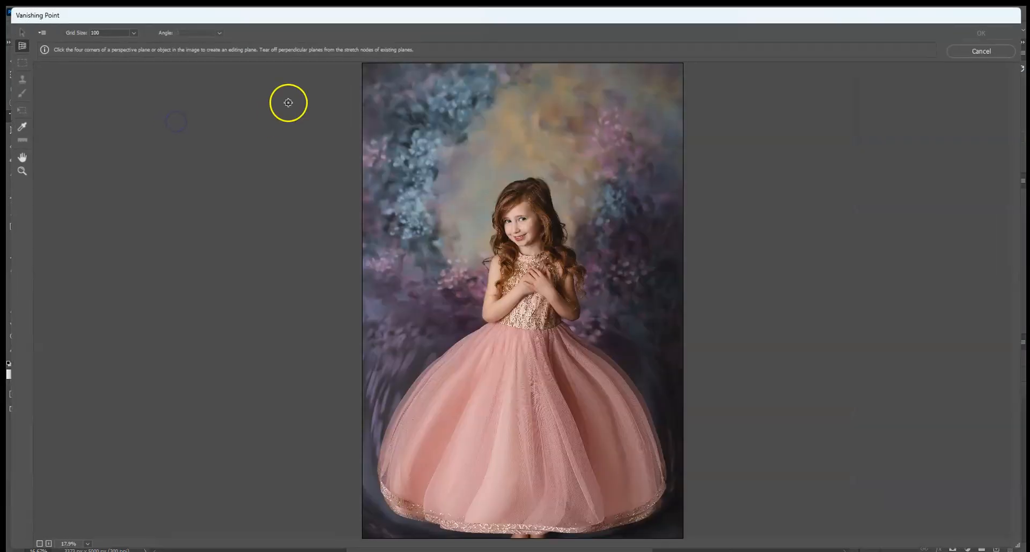
pyautogui.click(981, 51)
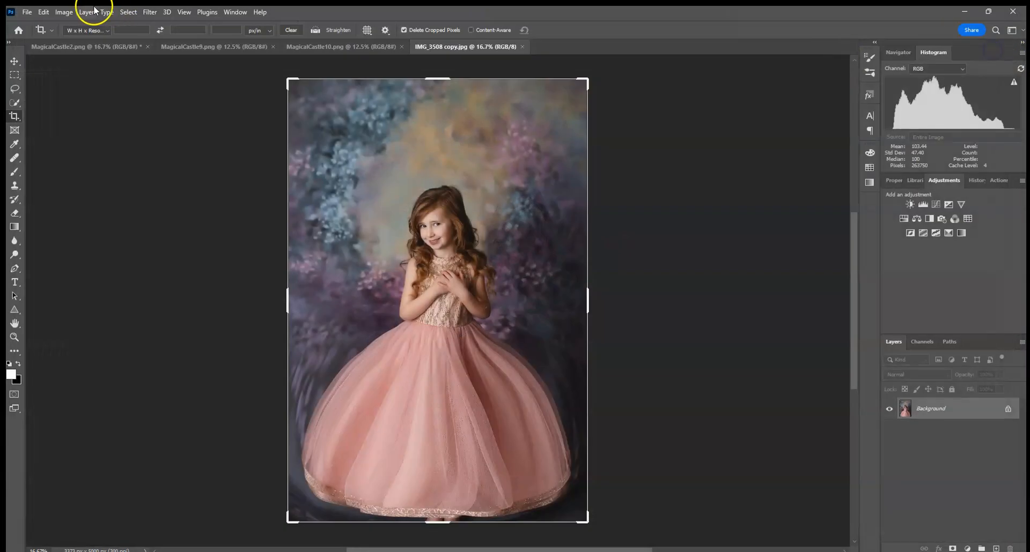
# Step: Try widening the girl's skirt outward in Liquify with a brush of size 3176, then discard the distortion
pyautogui.click(151, 13)
pyautogui.click(333, 229)
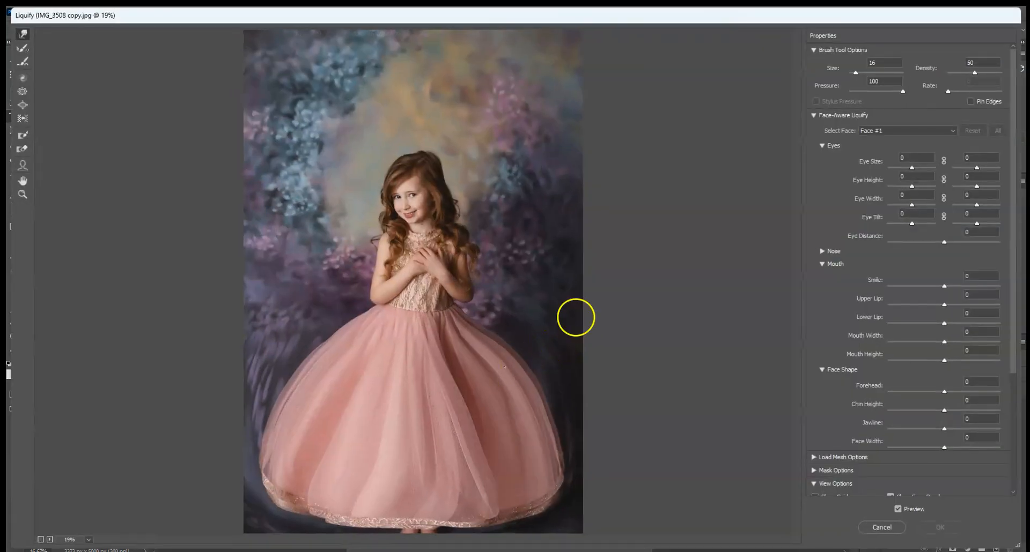
pyautogui.moveTo(855, 73); pyautogui.dragTo(882, 72)
pyautogui.moveTo(344, 370); pyautogui.dragTo(285, 377)
pyautogui.moveTo(328, 454); pyautogui.dragTo(285, 464)
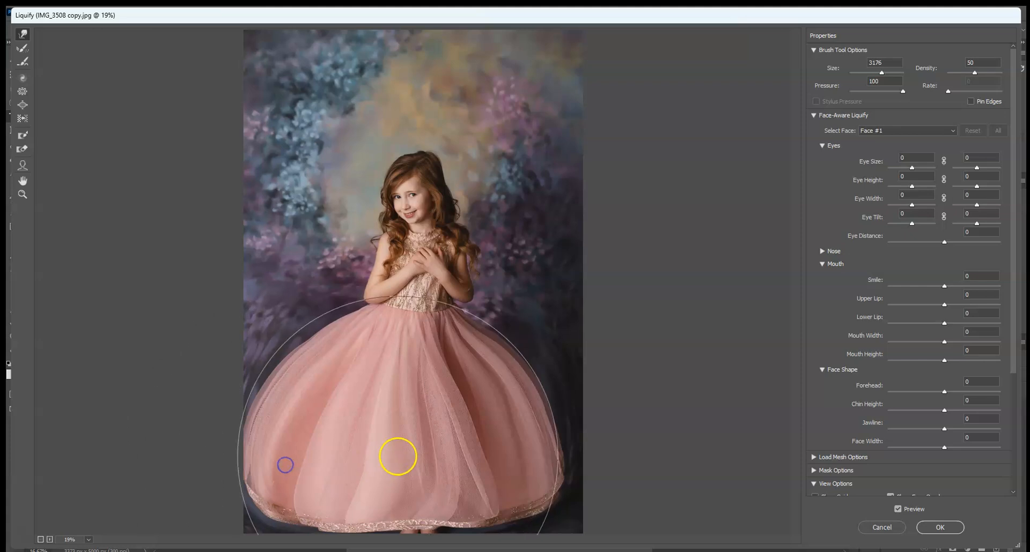
pyautogui.moveTo(482, 488); pyautogui.dragTo(481, 508)
pyautogui.moveTo(533, 403); pyautogui.dragTo(547, 395)
pyautogui.moveTo(548, 430); pyautogui.dragTo(554, 431)
pyautogui.click(883, 531)
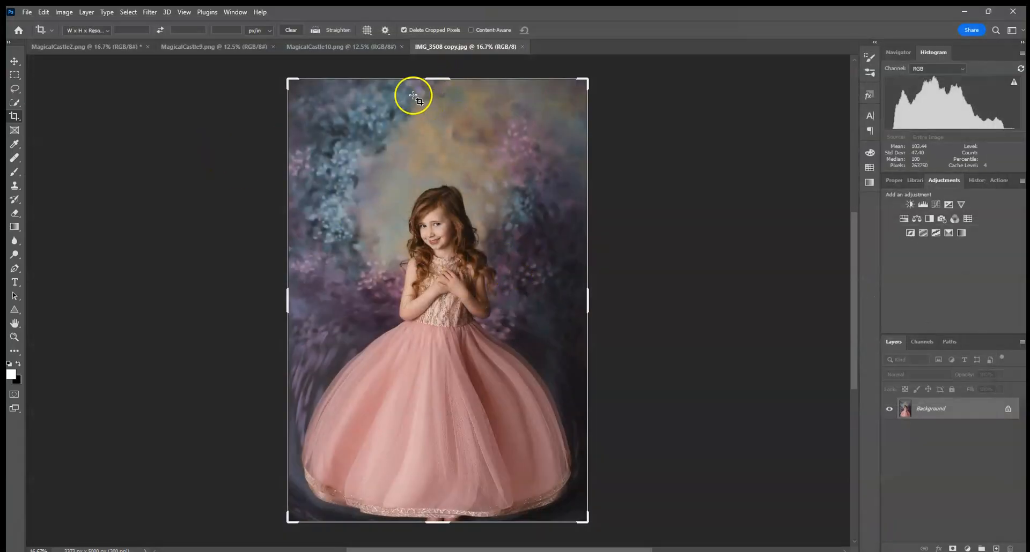
# Step: Compare the MagicalCastle2.png composite with and without Layer 6, Layer 4 and Layer 5 beneath the girl, leaving them shown
pyautogui.click(16, 102)
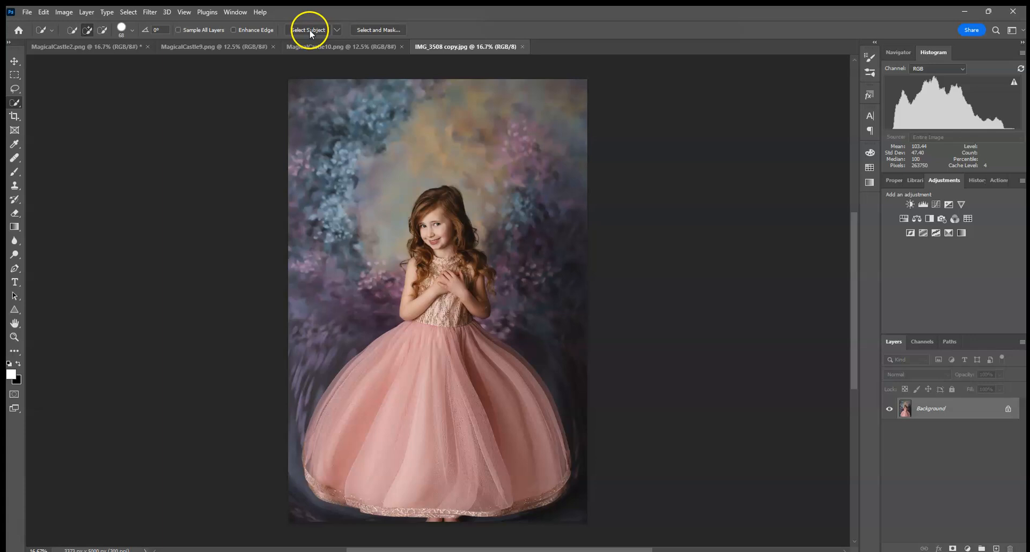
pyautogui.click(83, 52)
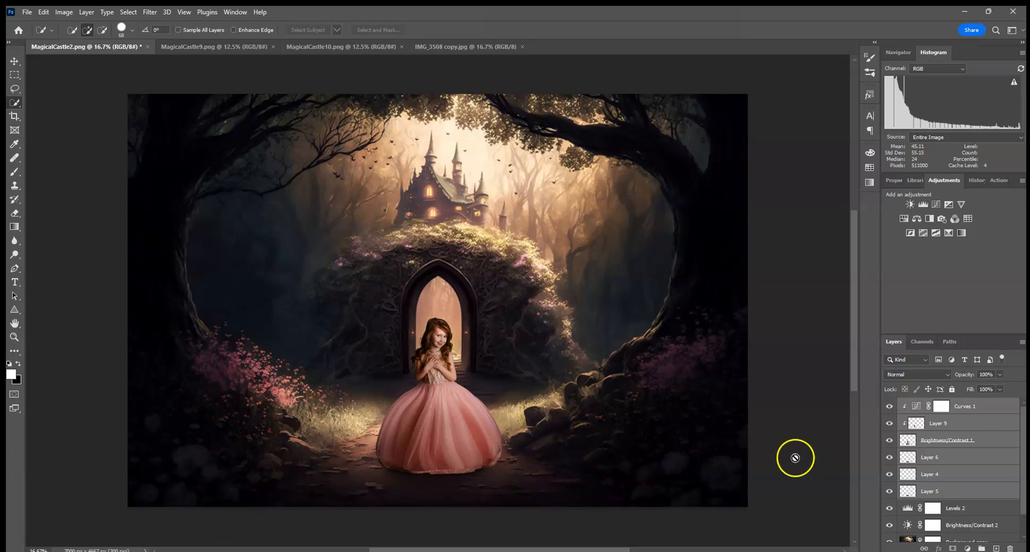
pyautogui.click(976, 458)
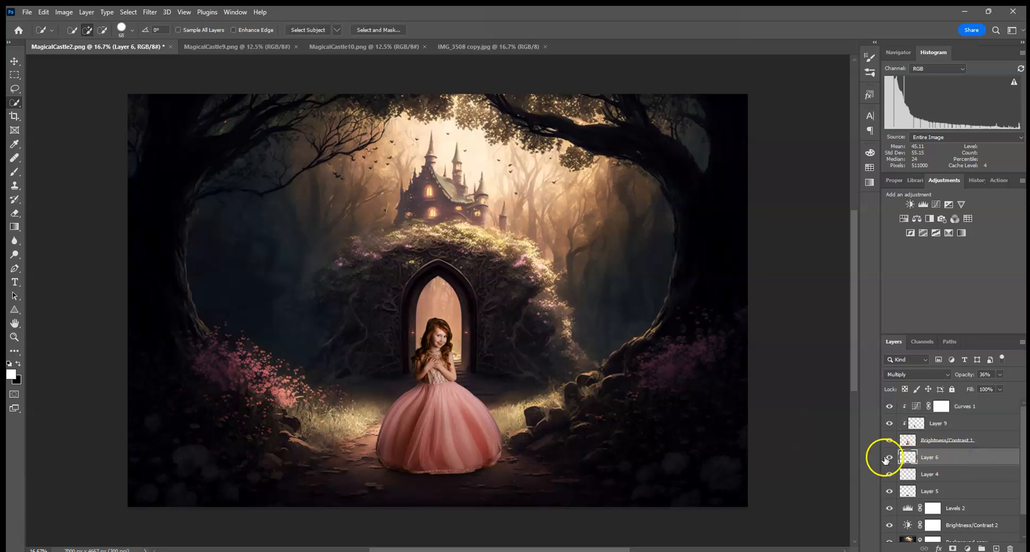
pyautogui.click(891, 460)
pyautogui.click(890, 507)
pyautogui.click(890, 507)
pyautogui.click(891, 459)
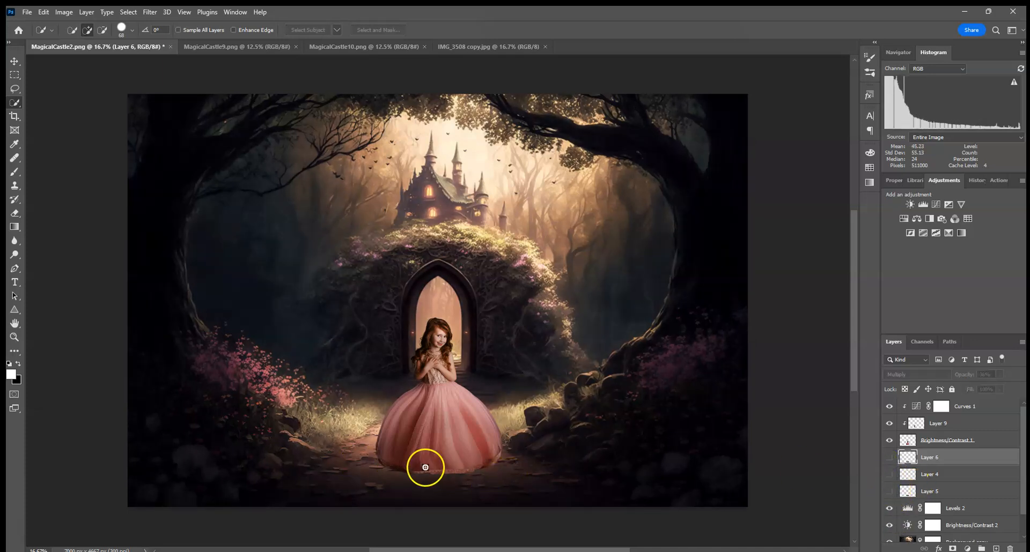
pyautogui.click(890, 458)
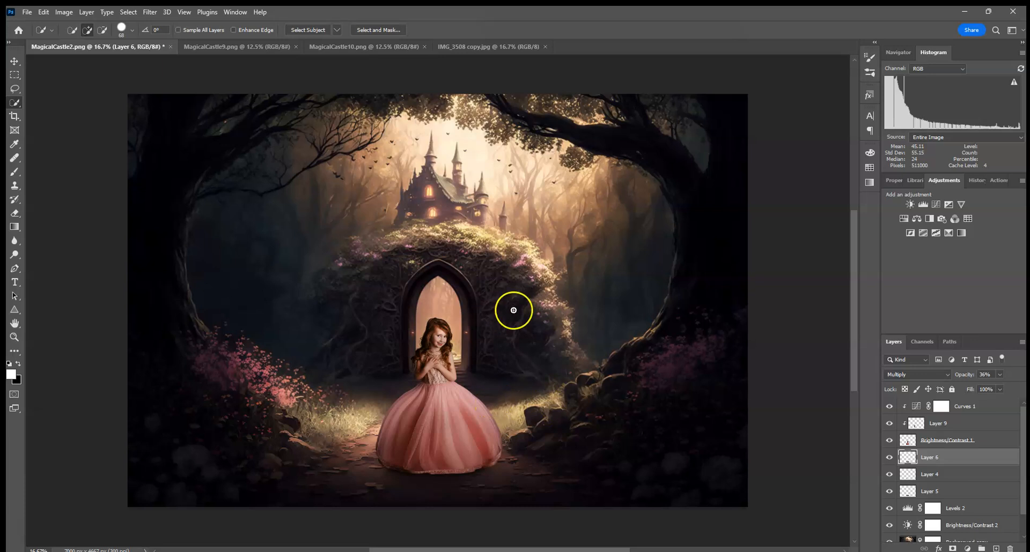
pyautogui.click(968, 441)
pyautogui.keyDown('shift'); pyautogui.click(968, 424); pyautogui.keyUp('shift')
pyautogui.keyDown('shift'); pyautogui.click(976, 408); pyautogui.keyUp('shift')
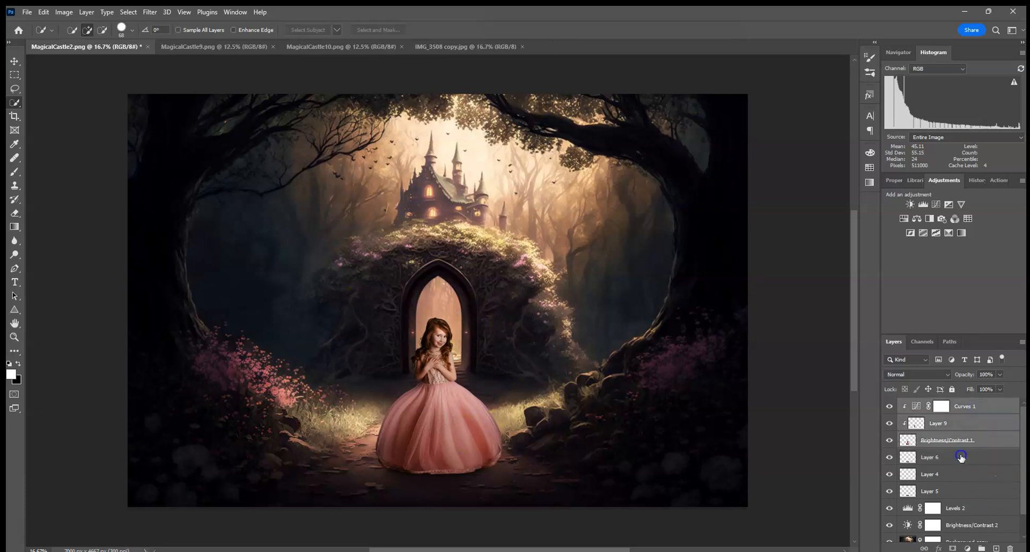
pyautogui.moveTo(952, 491); pyautogui.dragTo(382, 190)
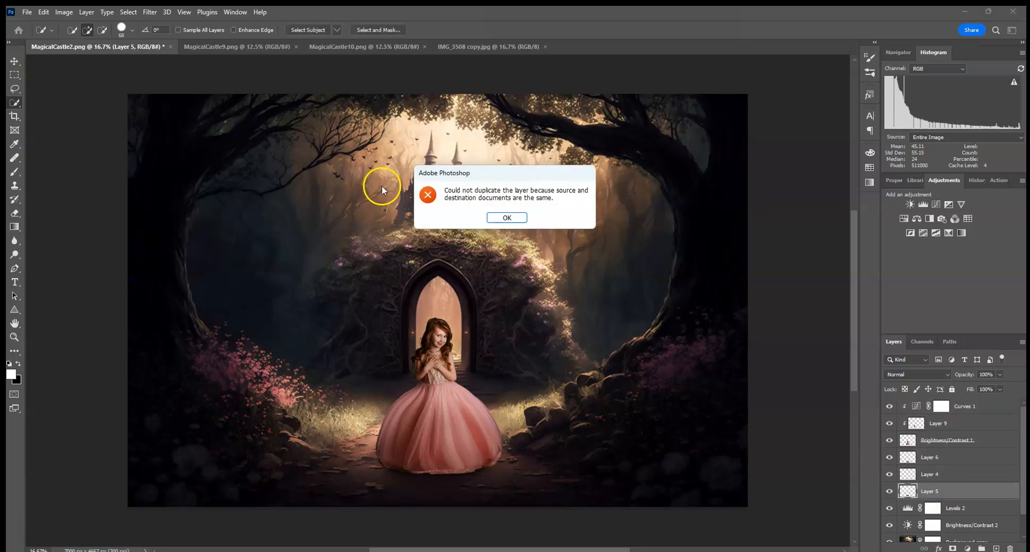
pyautogui.click(506, 217)
# Step: Scale the girl together with her adjustment and shadow layers, Curves 1 through Layer 5, to 124.19%
pyautogui.click(974, 408)
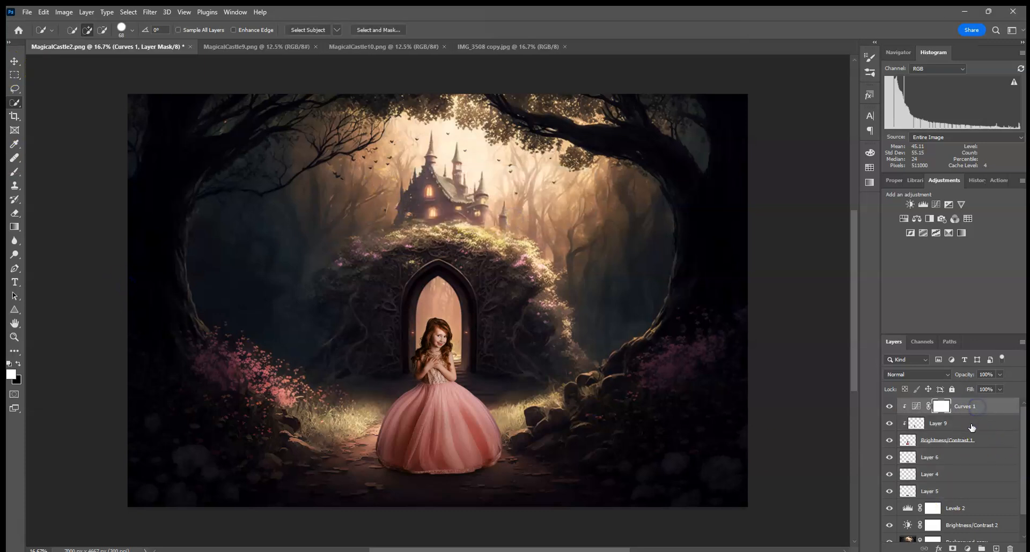
pyautogui.keyDown('ctrl'); pyautogui.click(971, 424); pyautogui.keyUp('ctrl')
pyautogui.keyDown('ctrl'); pyautogui.click(967, 442); pyautogui.keyUp('ctrl')
pyautogui.keyDown('ctrl'); pyautogui.click(958, 458); pyautogui.keyUp('ctrl')
pyautogui.keyDown('ctrl'); pyautogui.click(954, 477); pyautogui.keyUp('ctrl')
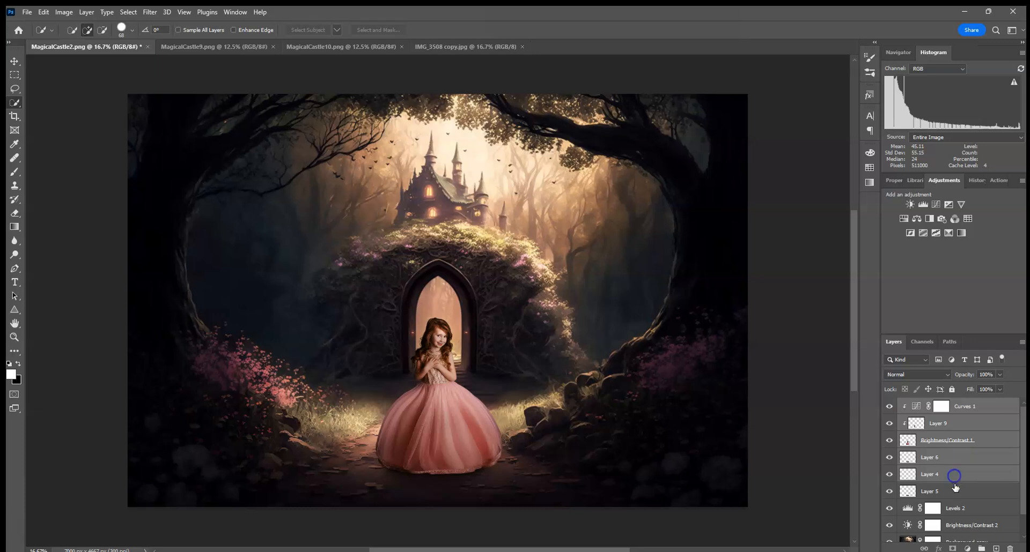
pyautogui.keyDown('ctrl'); pyautogui.click(955, 490); pyautogui.keyUp('ctrl')
pyautogui.click(14, 61)
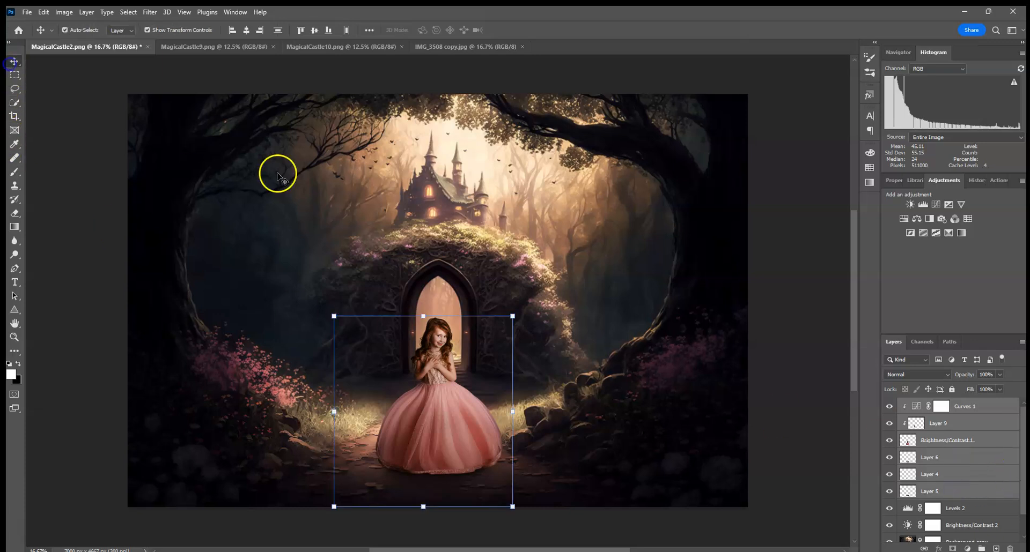
pyautogui.moveTo(512, 317); pyautogui.dragTo(475, 340)
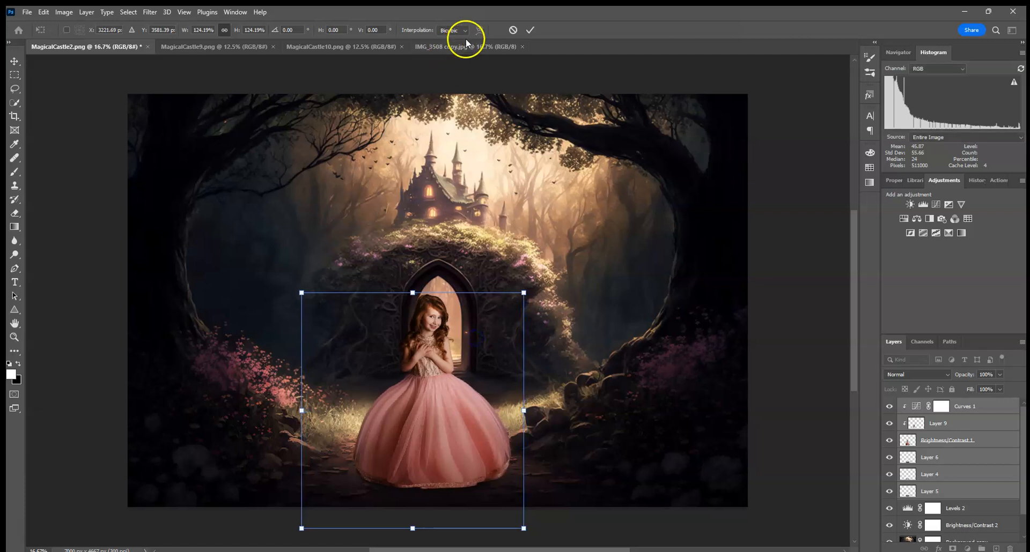
pyautogui.click(498, 77)
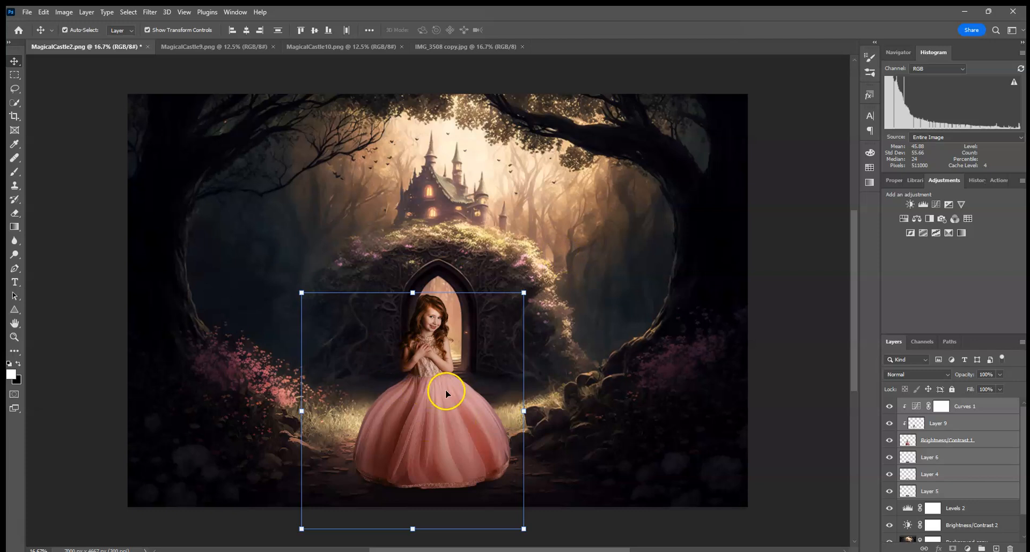
# Step: Examine the effect of the Brightness/Contrast 2 and Levels 2 adjustments on the castle background
pyautogui.scroll(-2, 928, 472)
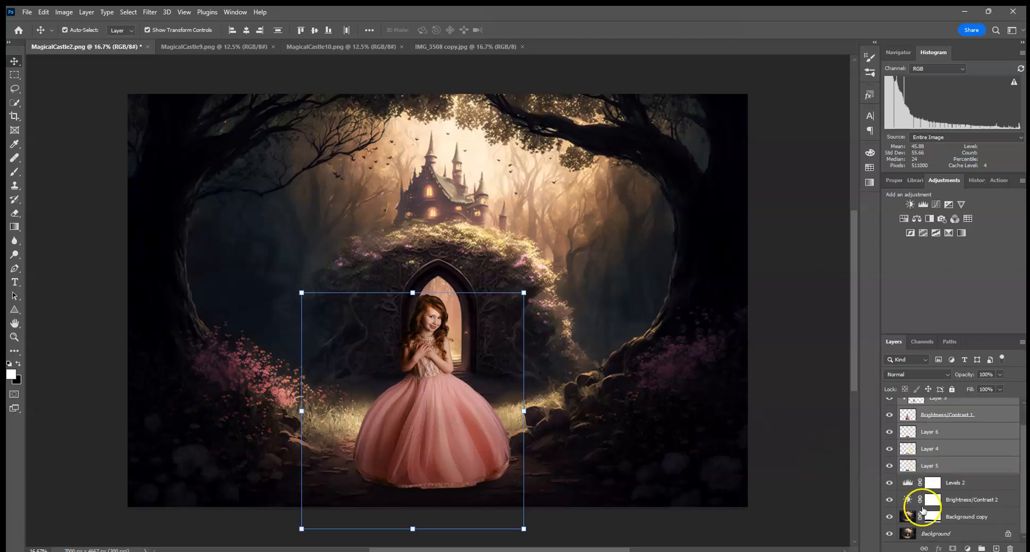
pyautogui.click(889, 500)
pyautogui.click(890, 482)
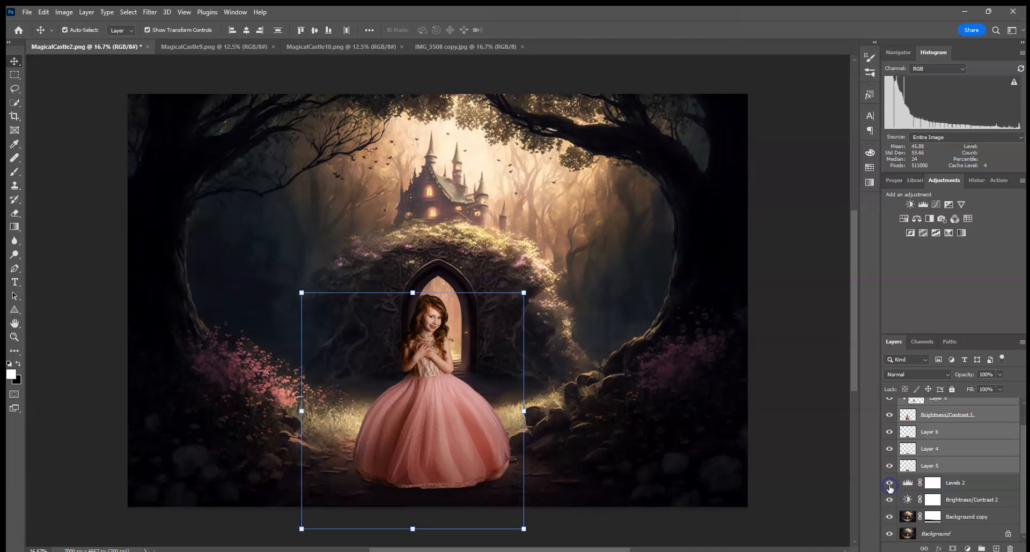
pyautogui.click(993, 505)
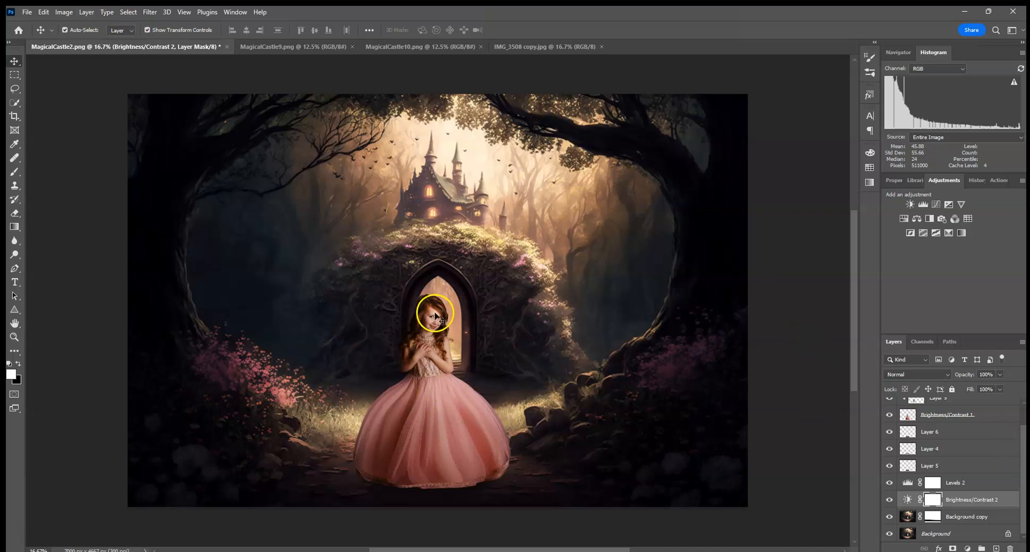
pyautogui.scroll(1, 440, 422)
pyautogui.click(437, 447)
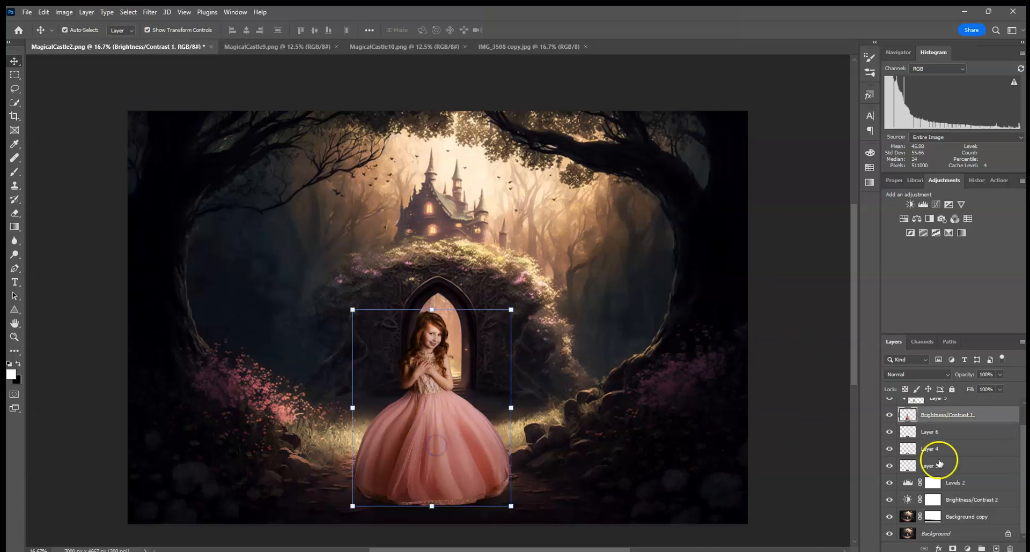
pyautogui.scroll(1, 950, 433)
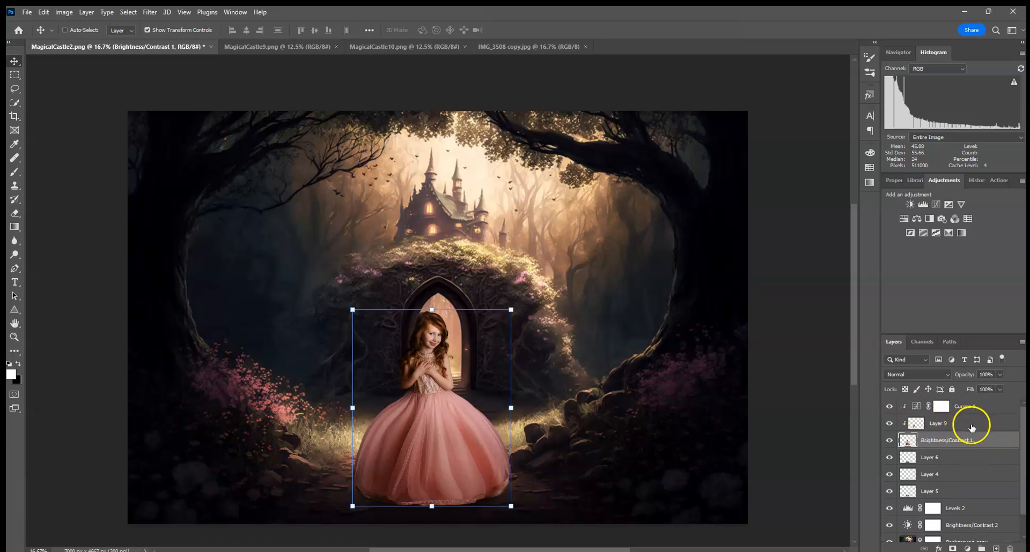
pyautogui.click(971, 425)
pyautogui.click(973, 410)
pyautogui.moveTo(955, 473); pyautogui.dragTo(955, 489)
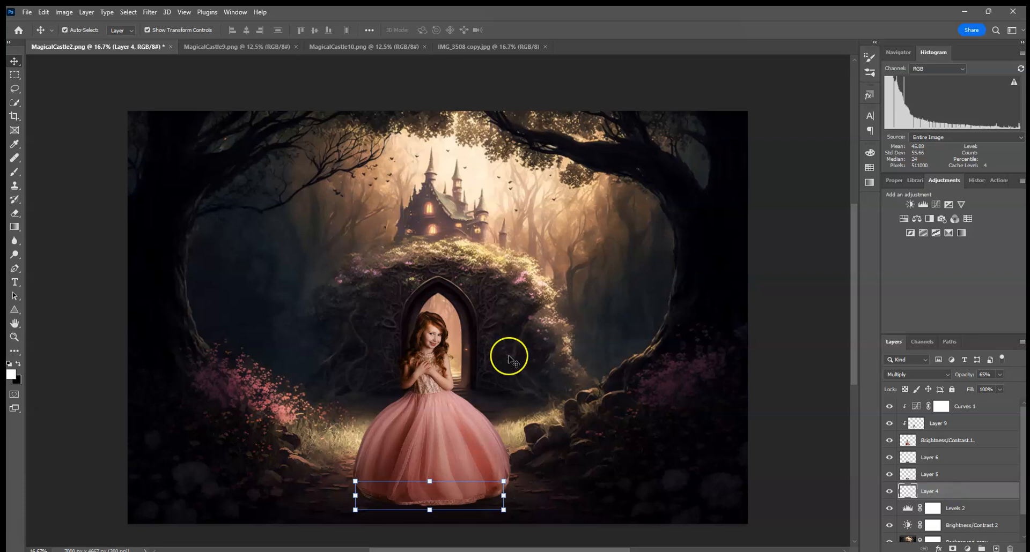
pyautogui.click(46, 13)
pyautogui.click(47, 24)
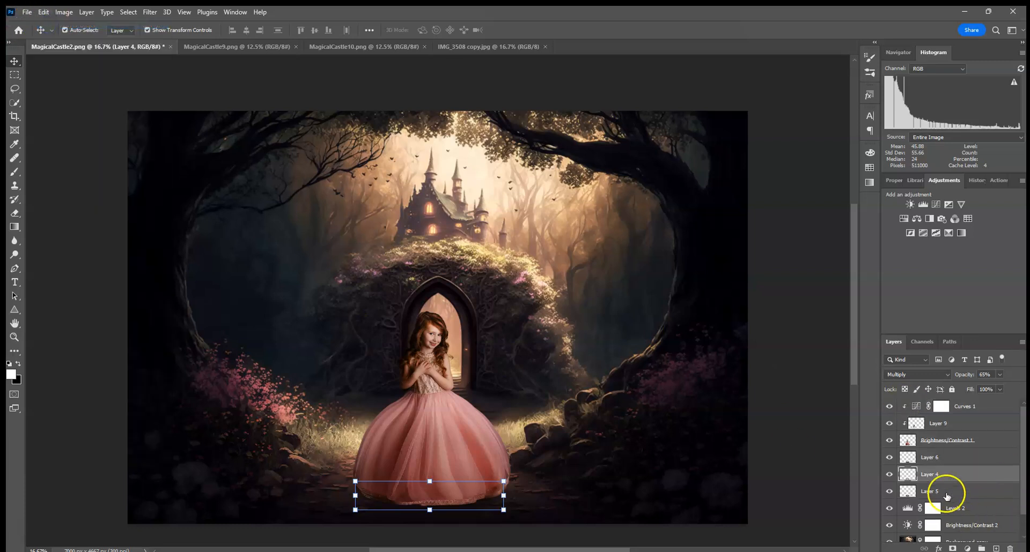
# Step: Copy the girl's six layers from Layer 5 up through Curves 1 in MagicalCastle2.png
pyautogui.click(946, 495)
pyautogui.keyDown('shift'); pyautogui.click(960, 465); pyautogui.keyUp('shift')
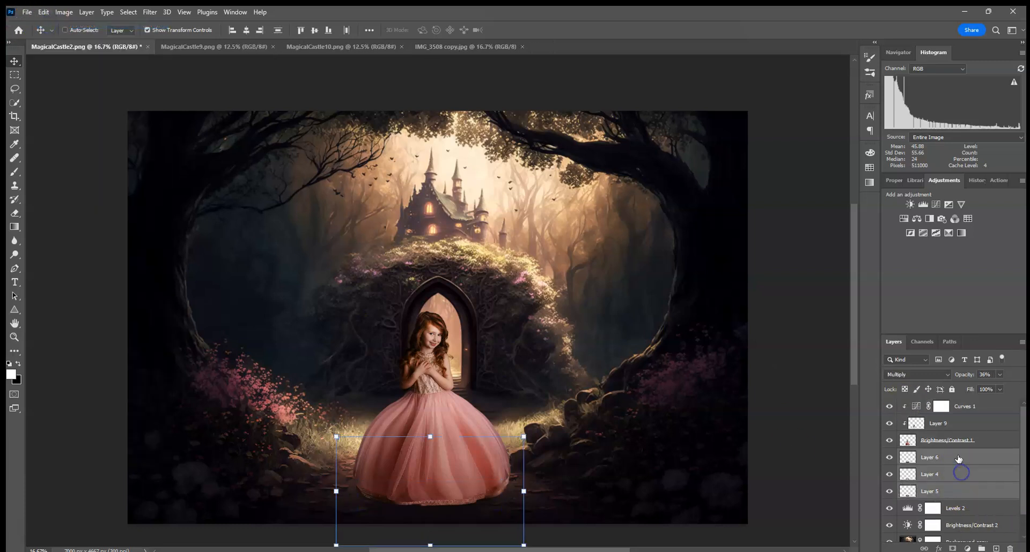
pyautogui.keyDown('shift'); pyautogui.click(957, 424); pyautogui.keyUp('shift')
pyautogui.keyDown('shift'); pyautogui.click(965, 407); pyautogui.keyUp('shift')
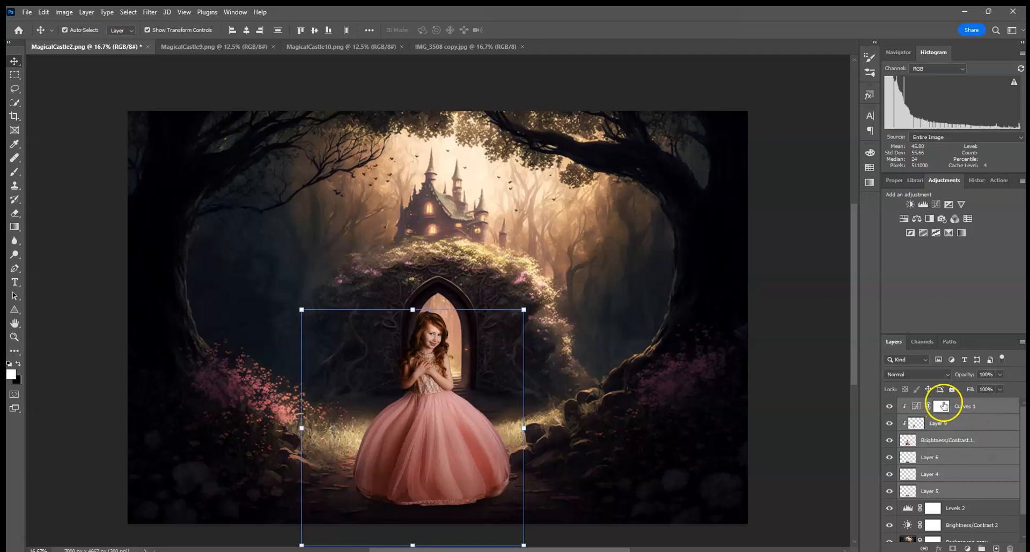
pyautogui.click(44, 12)
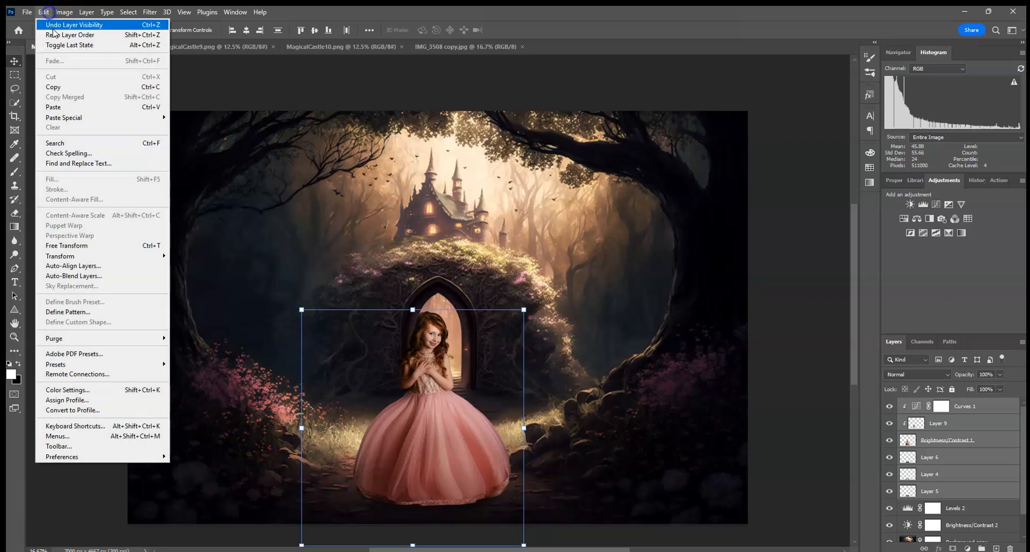
pyautogui.click(56, 83)
# Step: Paste the copied girl, shadow and adjustment layers into the MagicalCastle9.png backdrop
pyautogui.click(196, 48)
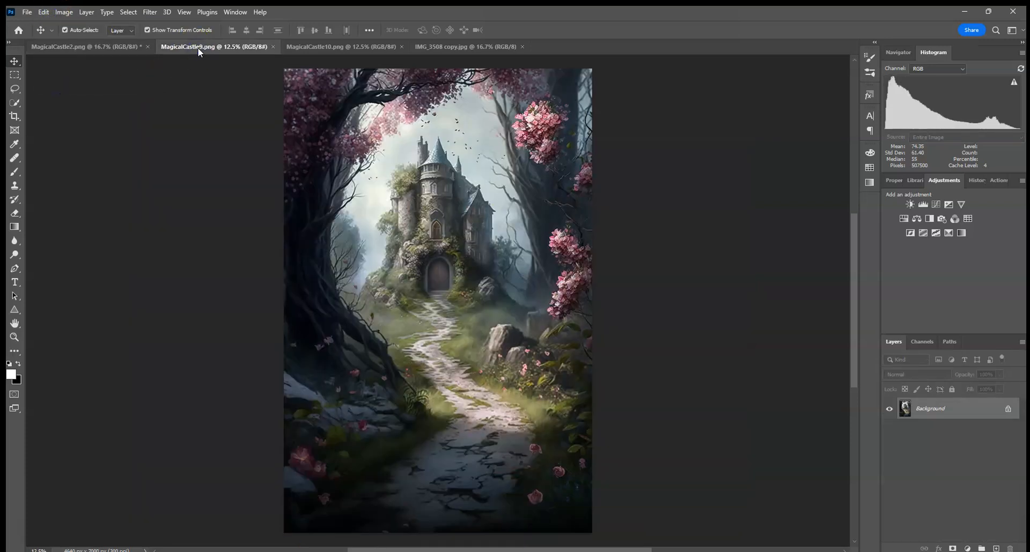
pyautogui.click(44, 11)
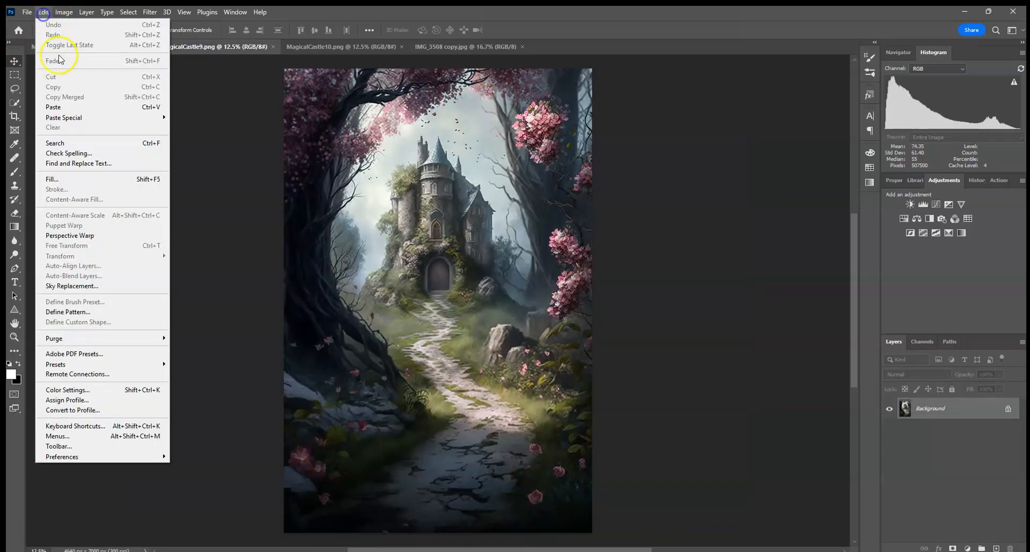
pyautogui.click(53, 107)
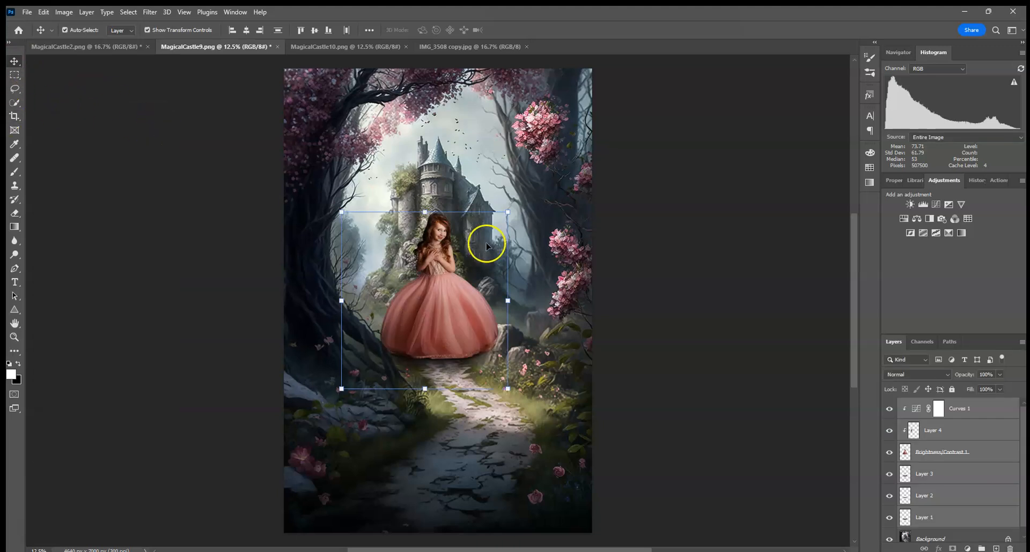
# Step: Scale the pasted girl and shadow layers to 129.19% and place her lower on the stone path in front of the castle
pyautogui.hotkey('ctrl', 't')
pyautogui.moveTo(505, 209); pyautogui.dragTo(556, 160)
pyautogui.moveTo(479, 235); pyautogui.dragTo(503, 318)
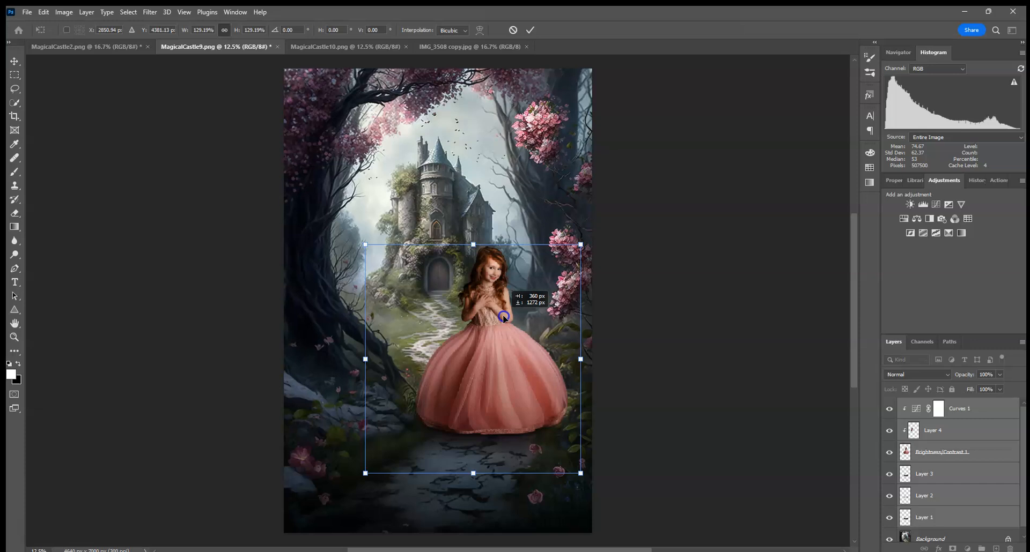
pyautogui.click(691, 218)
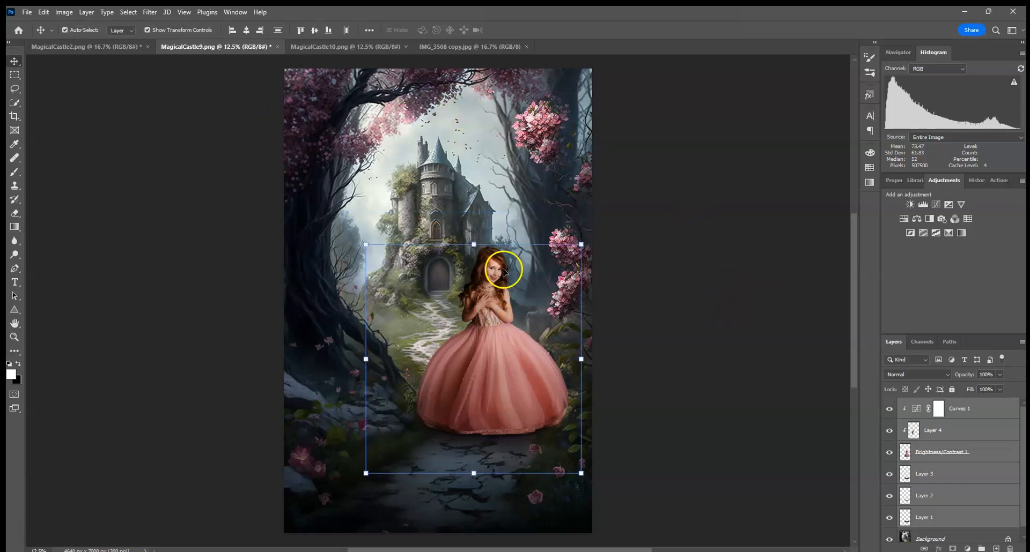
# Step: Add a clipped Curves adjustment above the girl's Brightness/Contrast 1 layer and raise its RGB midtones slightly
pyautogui.click(967, 447)
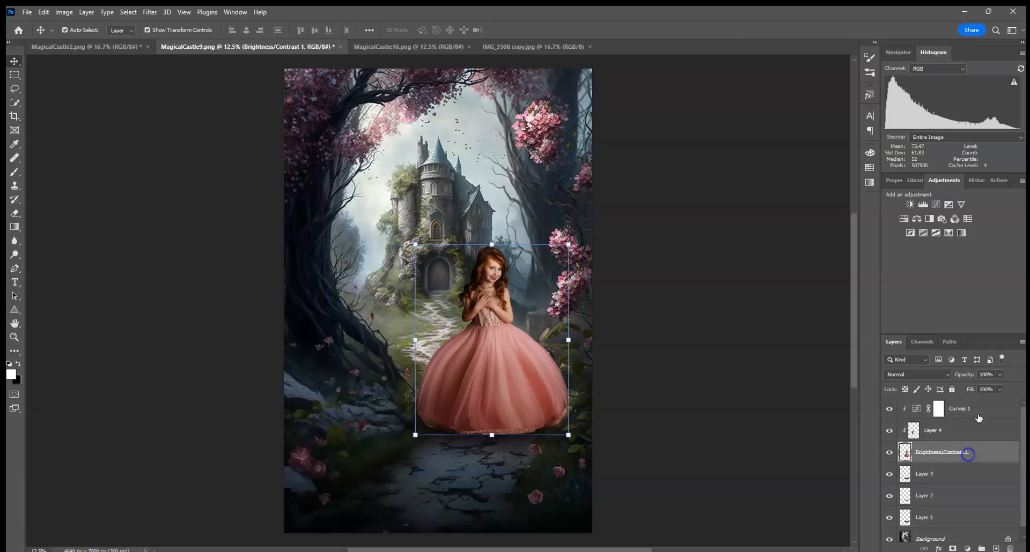
pyautogui.click(936, 204)
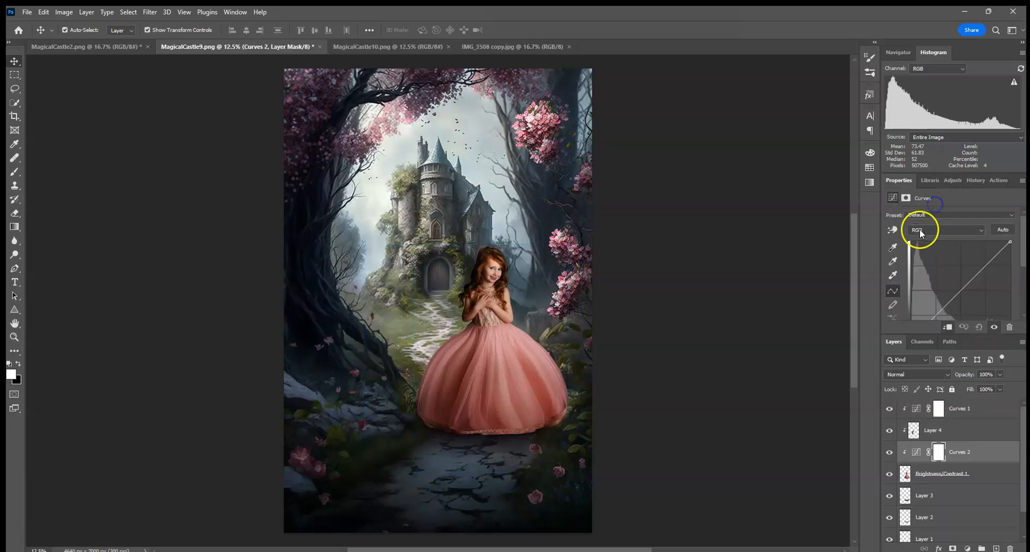
pyautogui.click(967, 282)
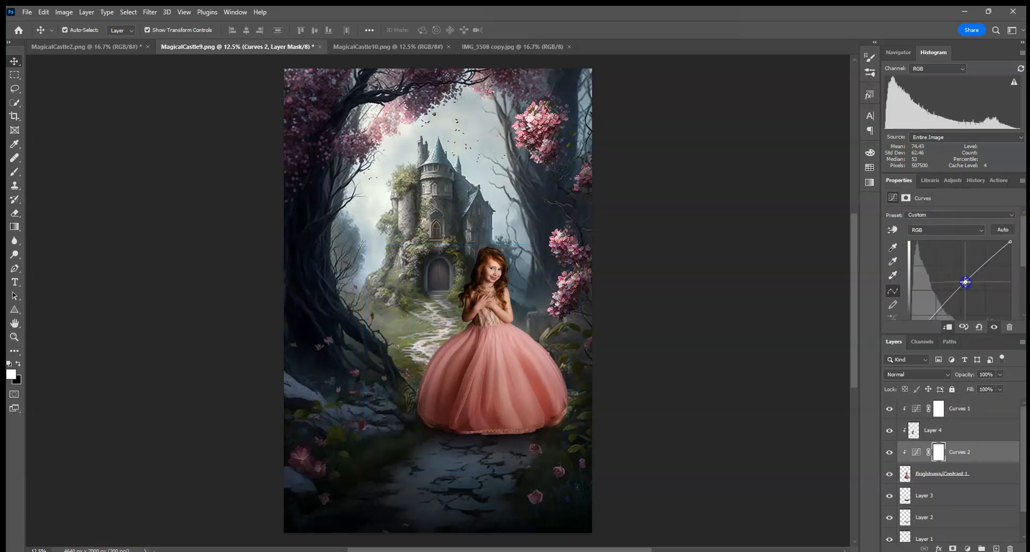
pyautogui.click(718, 244)
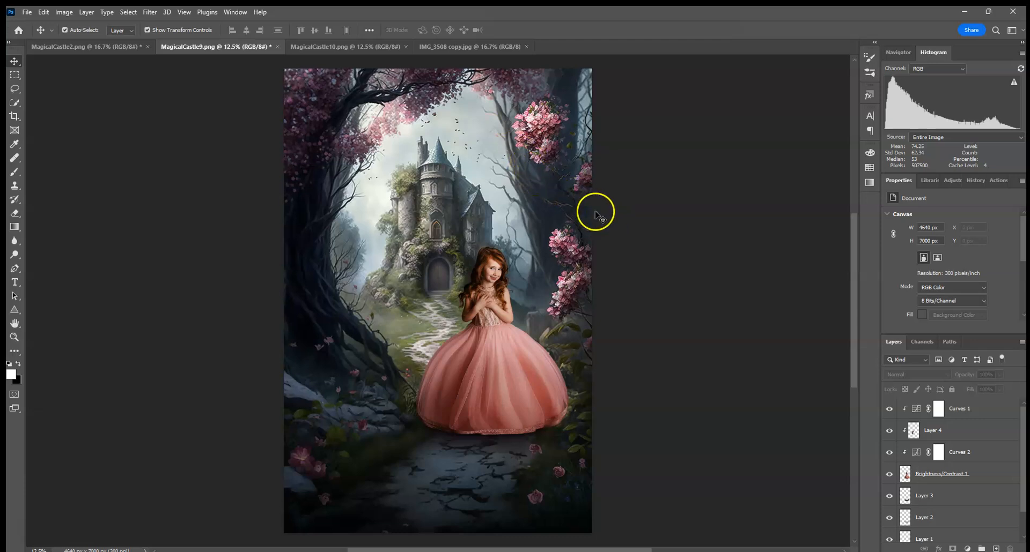
# Step: Duplicate the Background layer of the castle backdrop
pyautogui.scroll(-2, 984, 464)
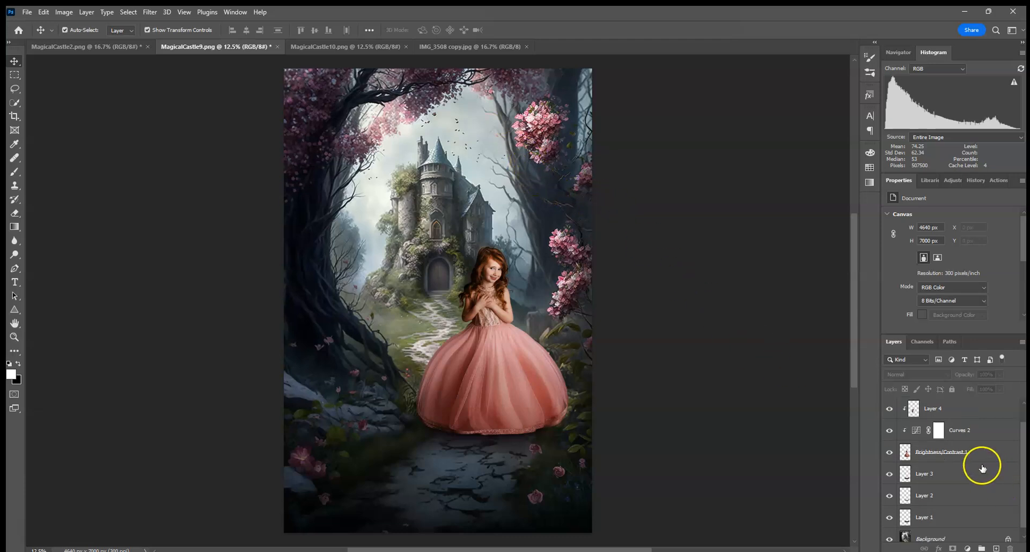
pyautogui.click(963, 531)
pyautogui.moveTo(981, 543); pyautogui.dragTo(981, 547)
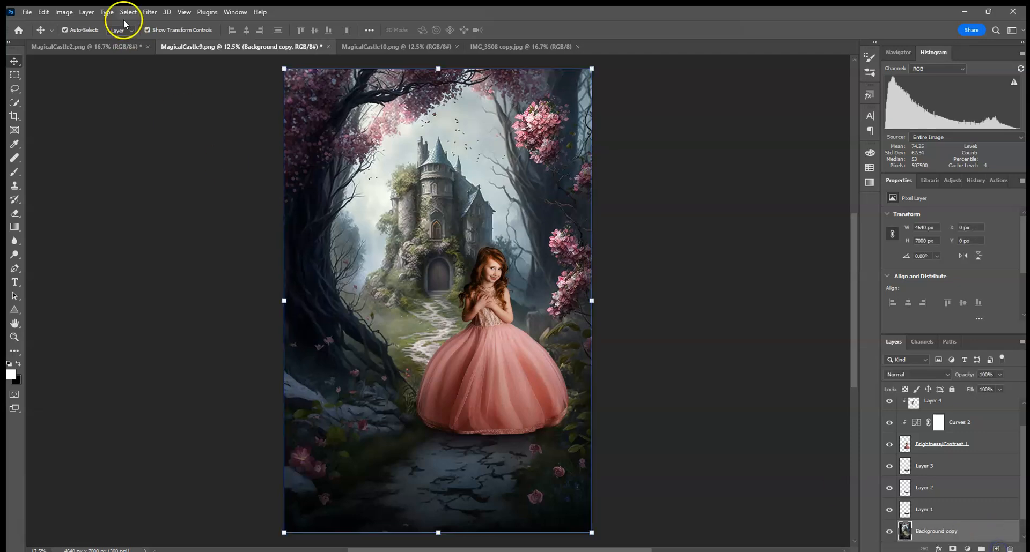
# Step: Apply a Gaussian Blur to the Background copy layer to soften the castle scene behind the girl
pyautogui.click(150, 12)
pyautogui.moveTo(200, 160)
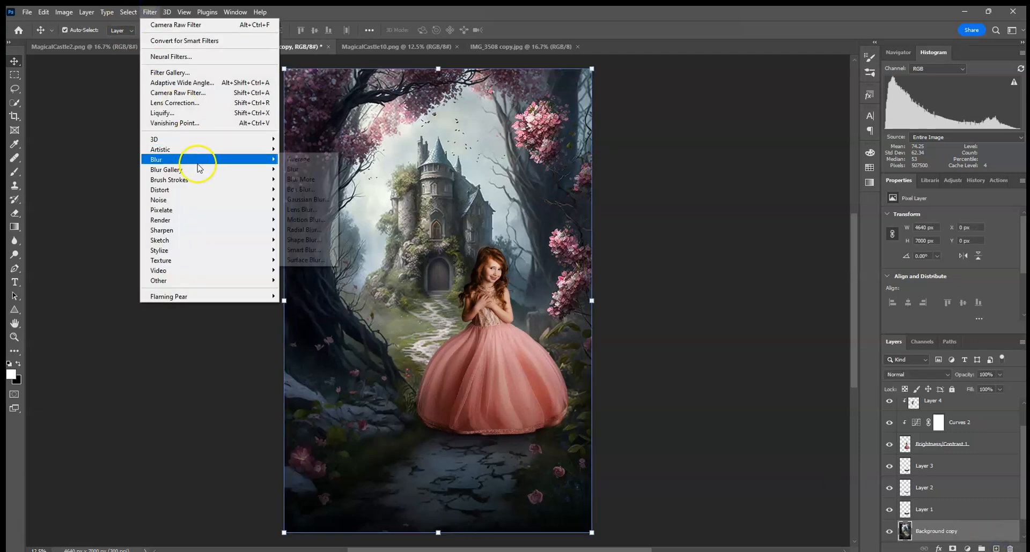
pyautogui.click(303, 199)
pyautogui.click(704, 208)
pyautogui.moveTo(732, 277); pyautogui.dragTo(732, 277)
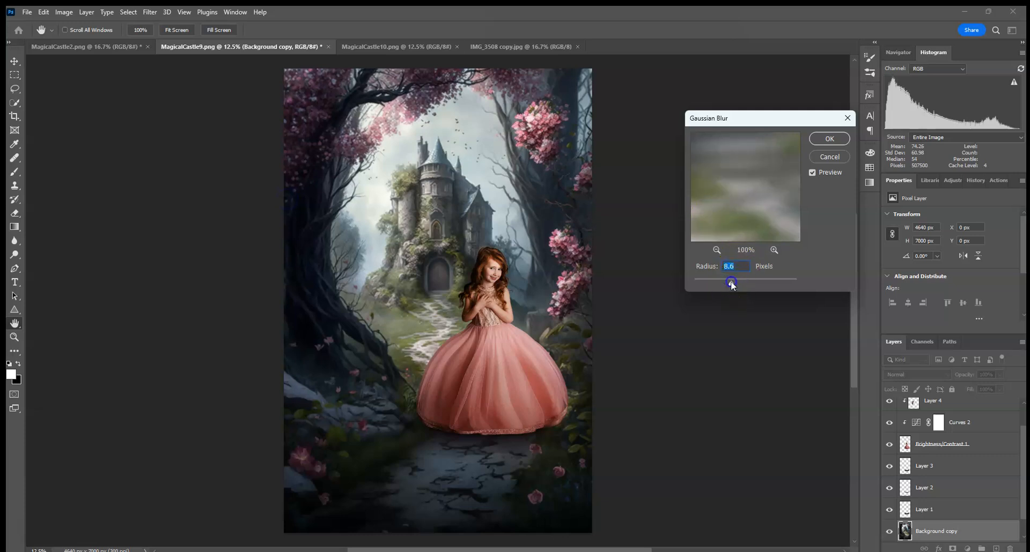
pyautogui.click(745, 265)
pyautogui.write('80')
pyautogui.moveTo(734, 264); pyautogui.dragTo(680, 267)
pyautogui.click(821, 142)
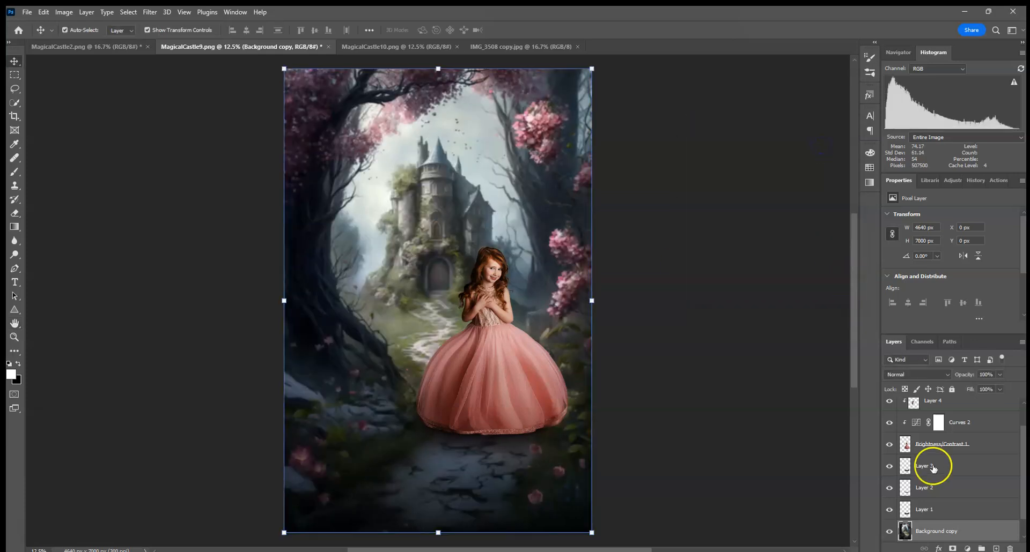
# Step: Add a layer mask to Background copy and paint it black across the lower foreground to bring back the sharp path
pyautogui.click(953, 548)
pyautogui.click(15, 171)
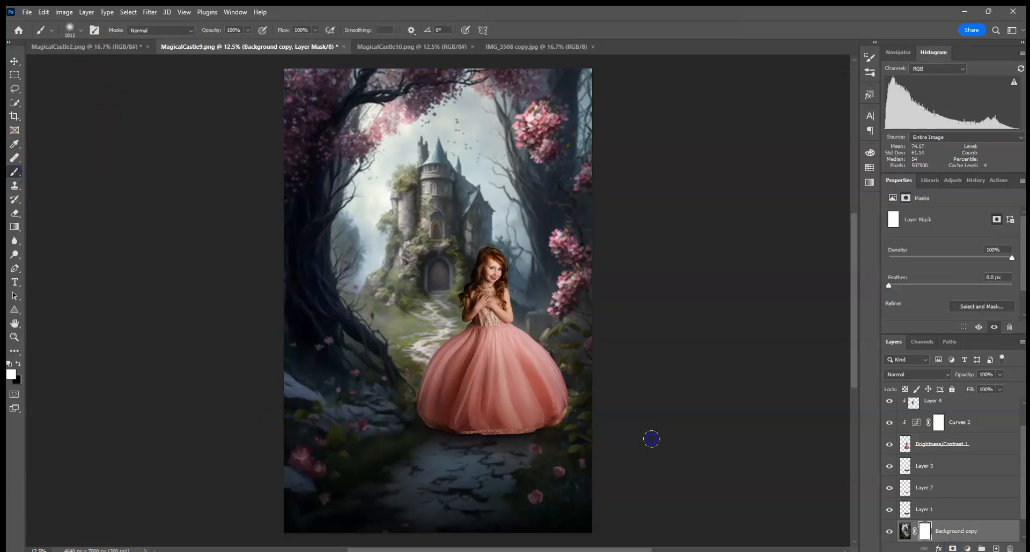
pyautogui.click(18, 364)
pyautogui.moveTo(252, 430); pyautogui.dragTo(710, 430)
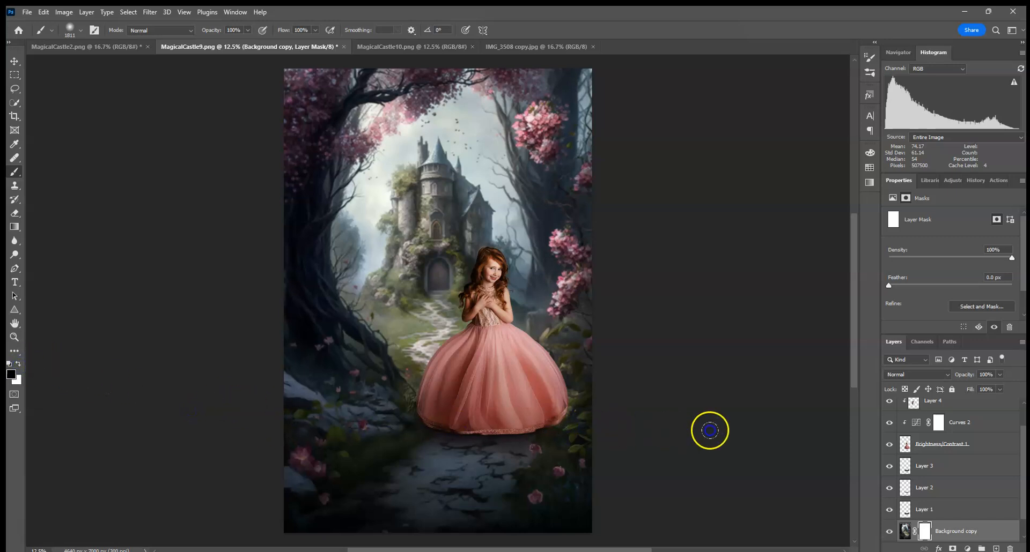
pyautogui.moveTo(182, 431); pyautogui.dragTo(567, 401)
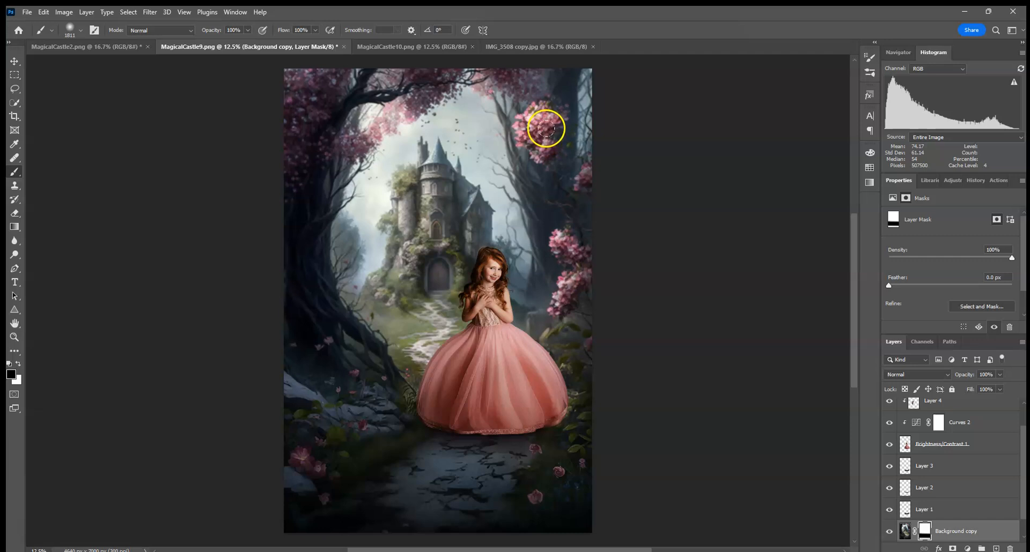
# Step: Reduce the soft brush to 1457 px and mask the blur off the pink blossom clusters on the tree beside the girl
pyautogui.click(81, 30)
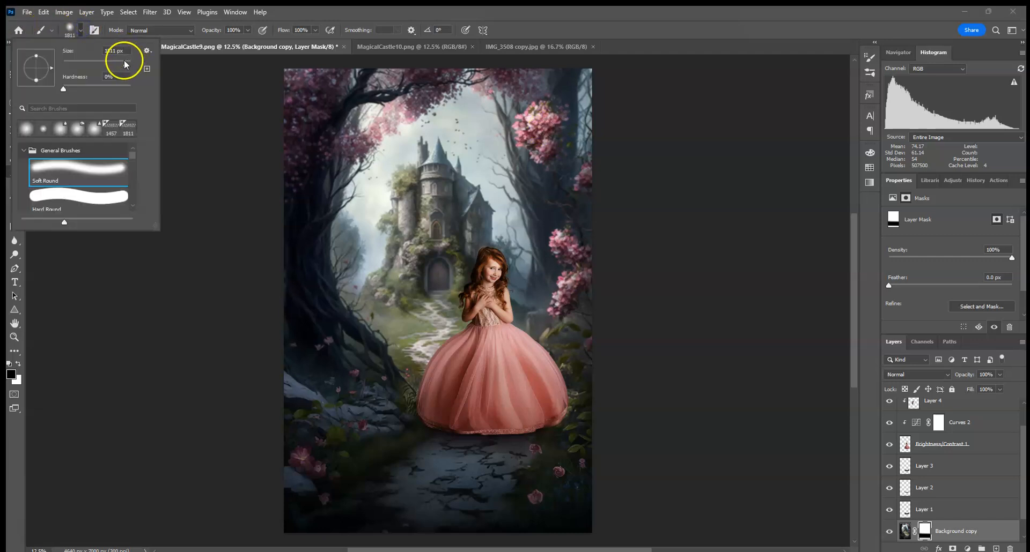
pyautogui.moveTo(124, 60); pyautogui.dragTo(126, 62)
pyautogui.click(544, 133)
pyautogui.click(588, 179)
pyautogui.click(574, 266)
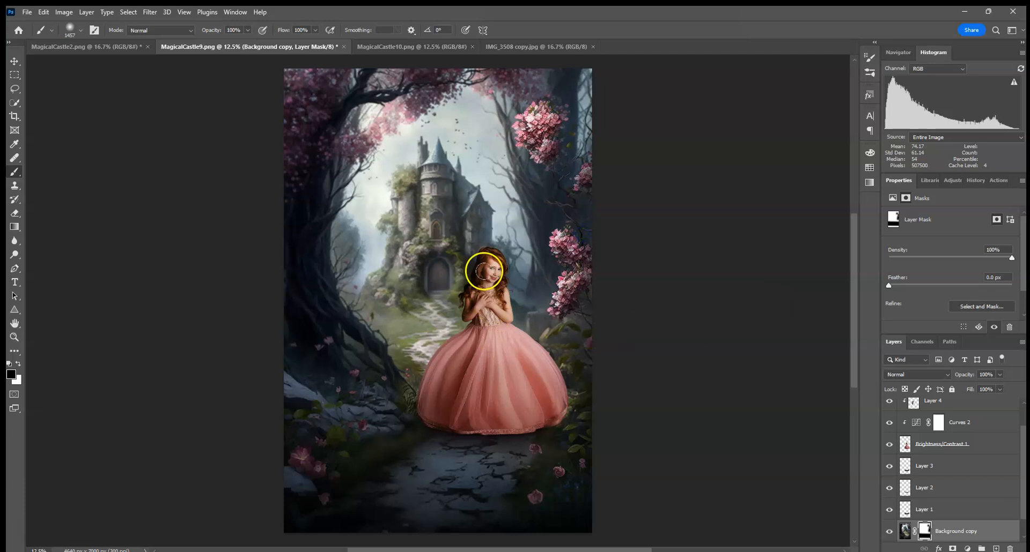
pyautogui.click(545, 115)
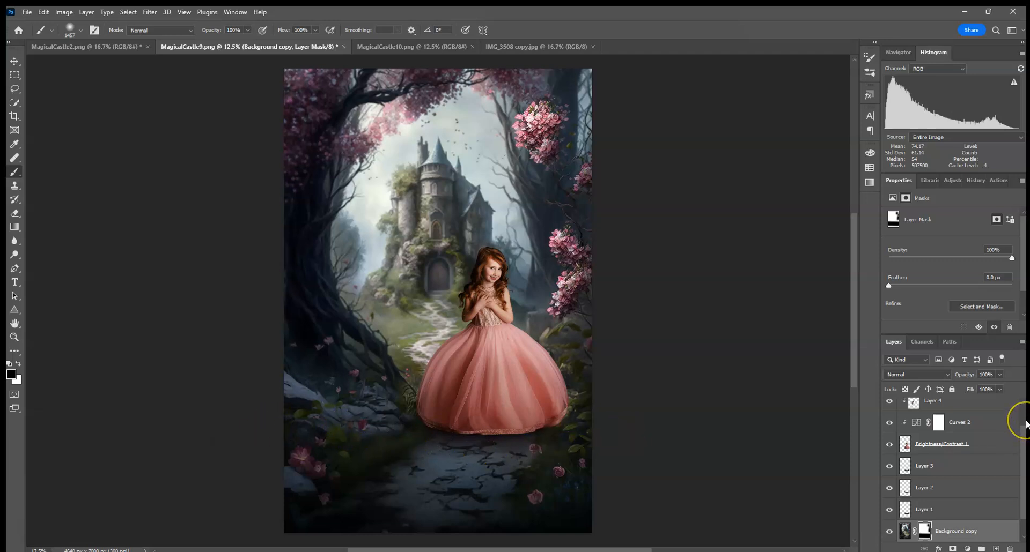
# Step: Flatten the MagicalCastle9.png composite into a single background layer
pyautogui.scroll(-1, 1022, 489)
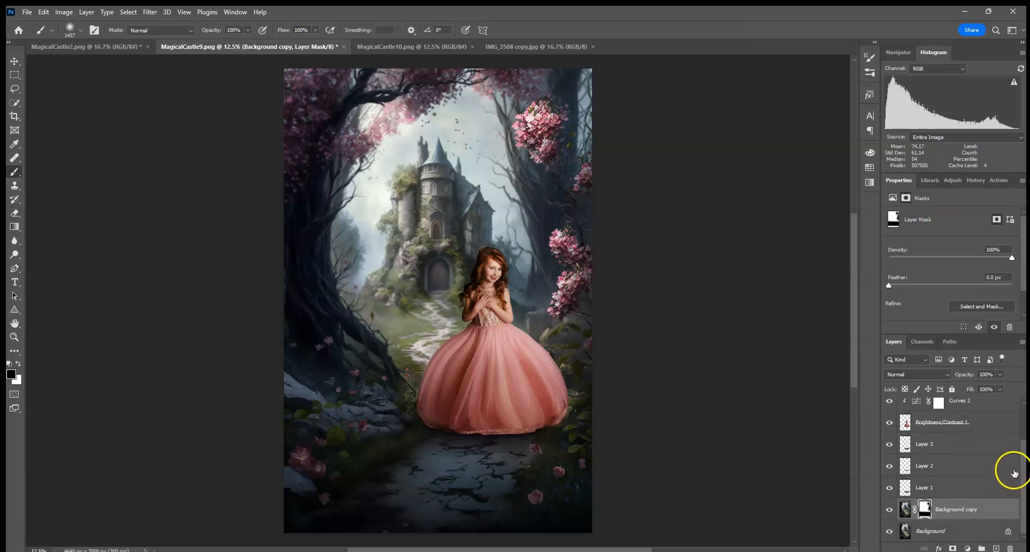
pyautogui.rightClick(990, 513)
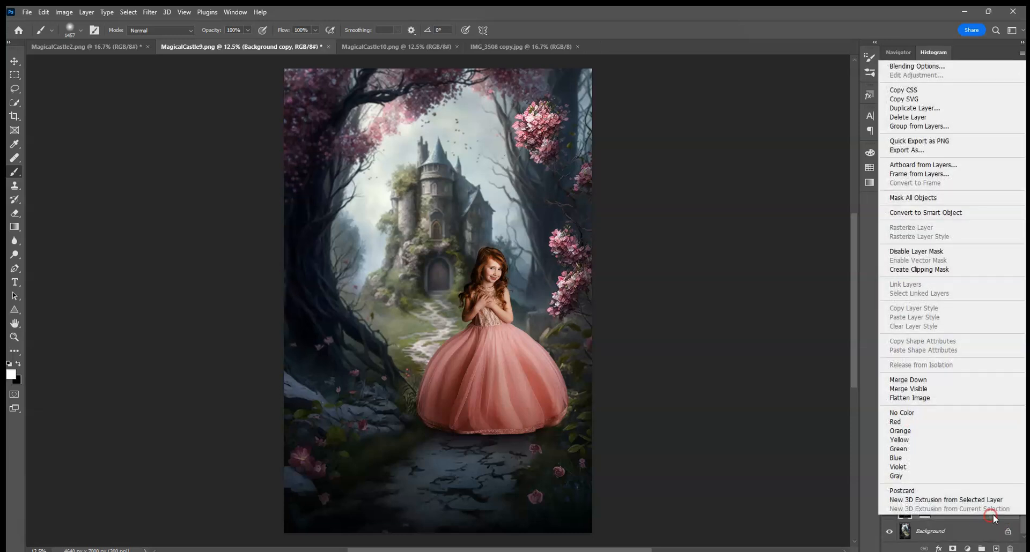
pyautogui.click(912, 398)
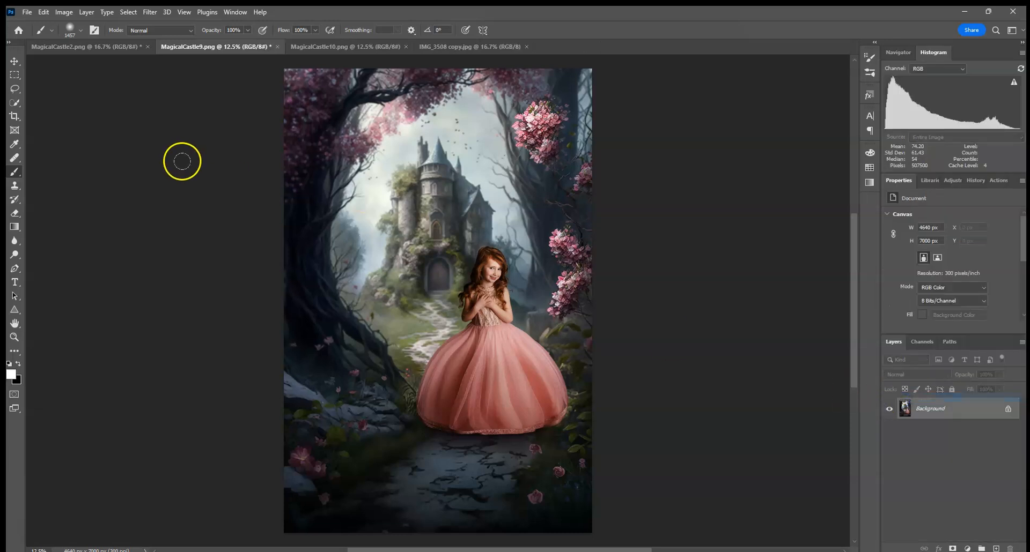
# Step: Start the Flaming Pear Flood filter on the flattened image and set its horizon to 61
pyautogui.click(149, 12)
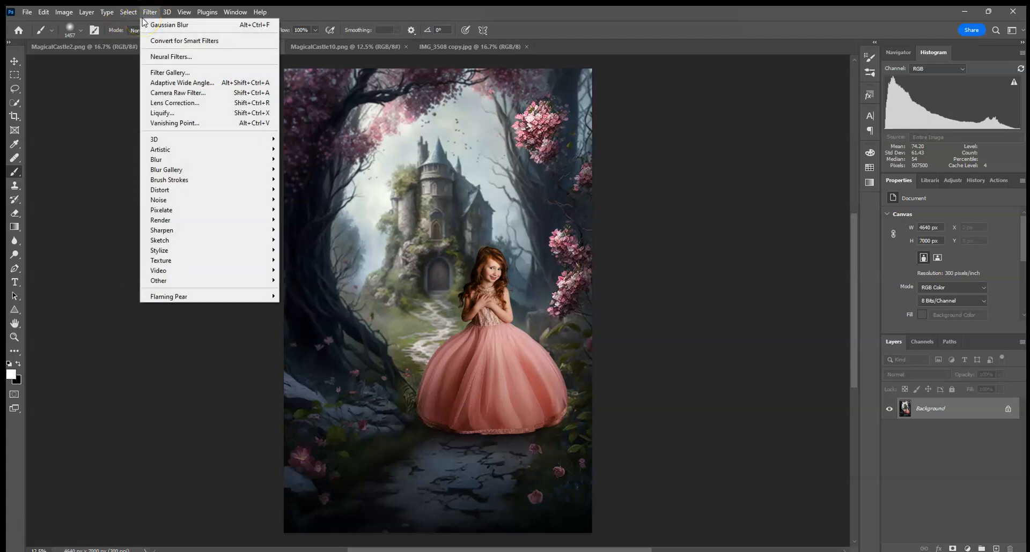
pyautogui.click(160, 24)
pyautogui.moveTo(192, 301)
pyautogui.click(298, 296)
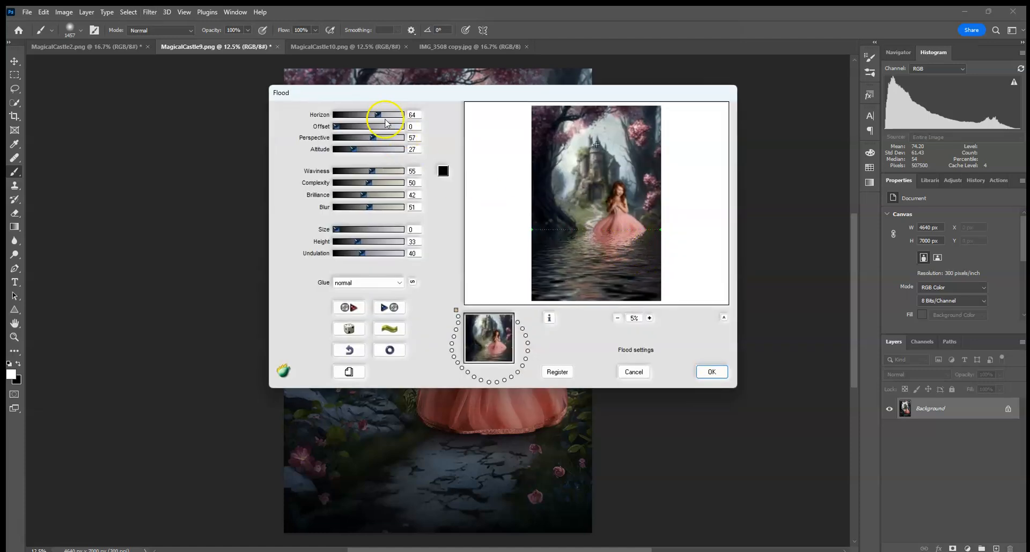
pyautogui.moveTo(377, 117); pyautogui.dragTo(375, 117)
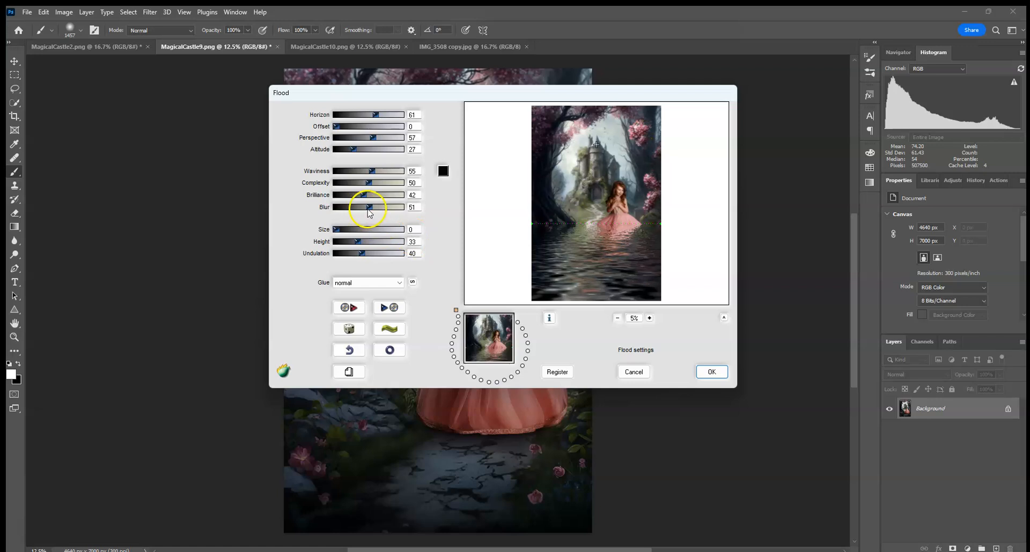
# Step: Pick a slightly lighter shade of very dark green as the Flood filter's water colour
pyautogui.click(443, 171)
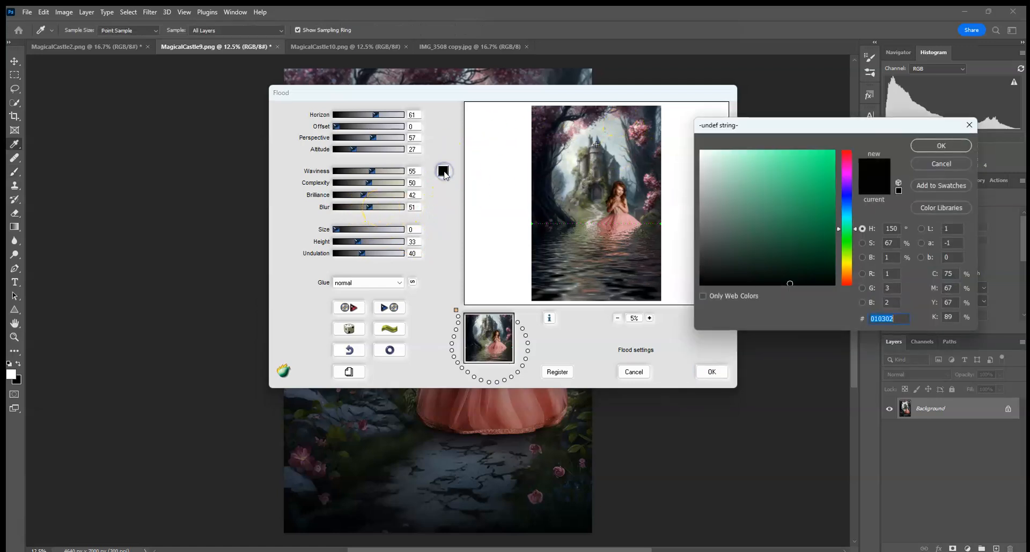
pyautogui.click(790, 279)
pyautogui.click(941, 152)
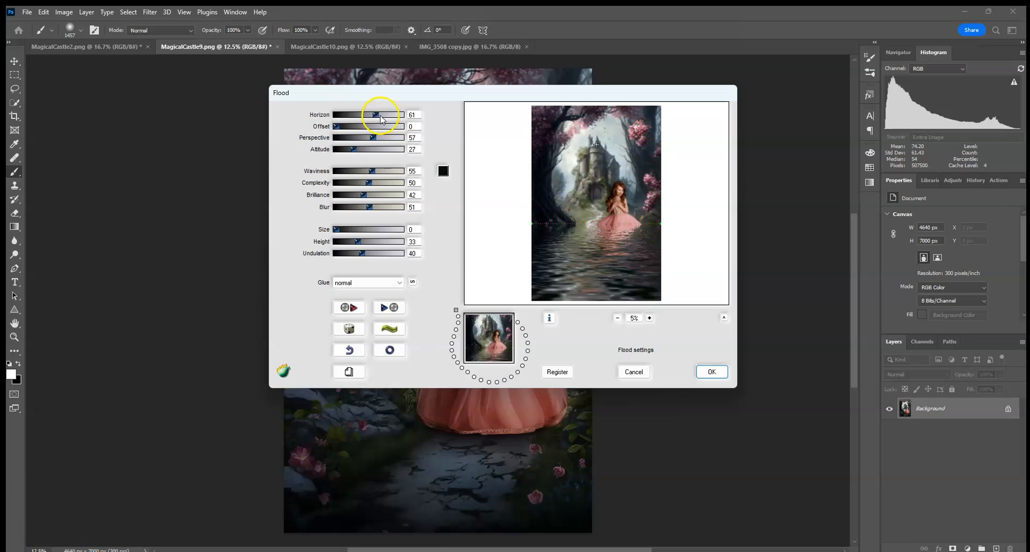
# Step: Lower the waterline to the hem of the dress with a horizon of 80 and apply the Flood filter
pyautogui.moveTo(372, 116); pyautogui.dragTo(388, 117)
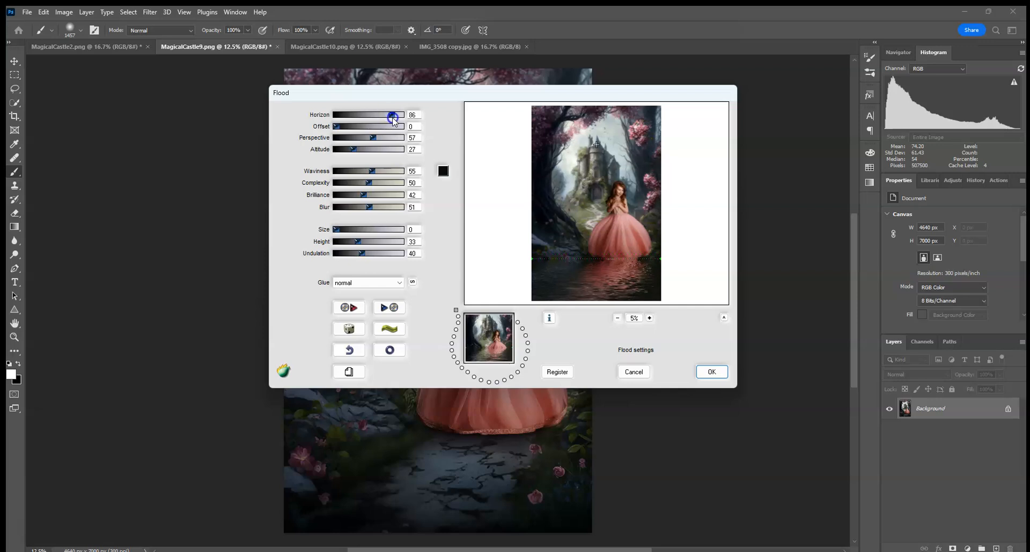
pyautogui.moveTo(390, 118); pyautogui.dragTo(389, 118)
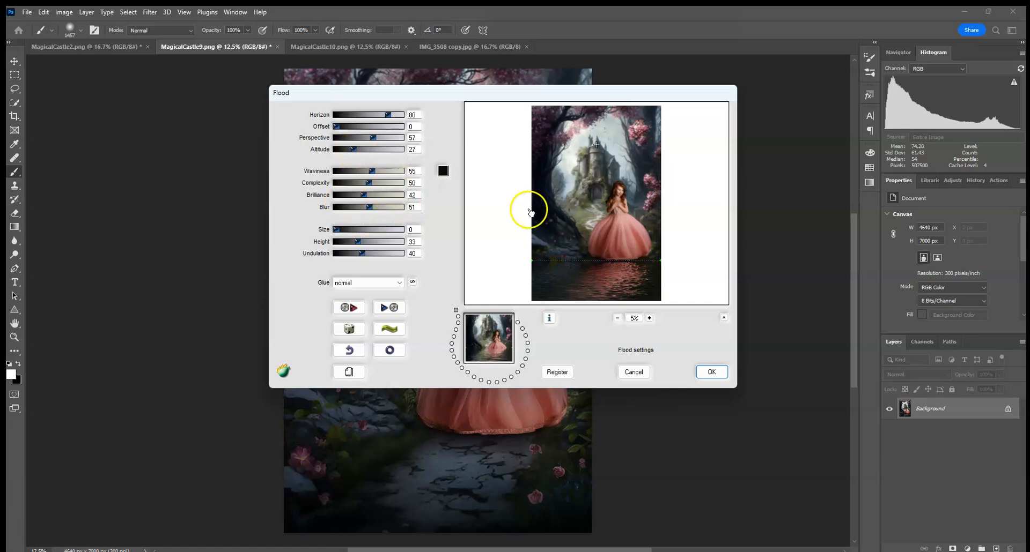
pyautogui.click(712, 371)
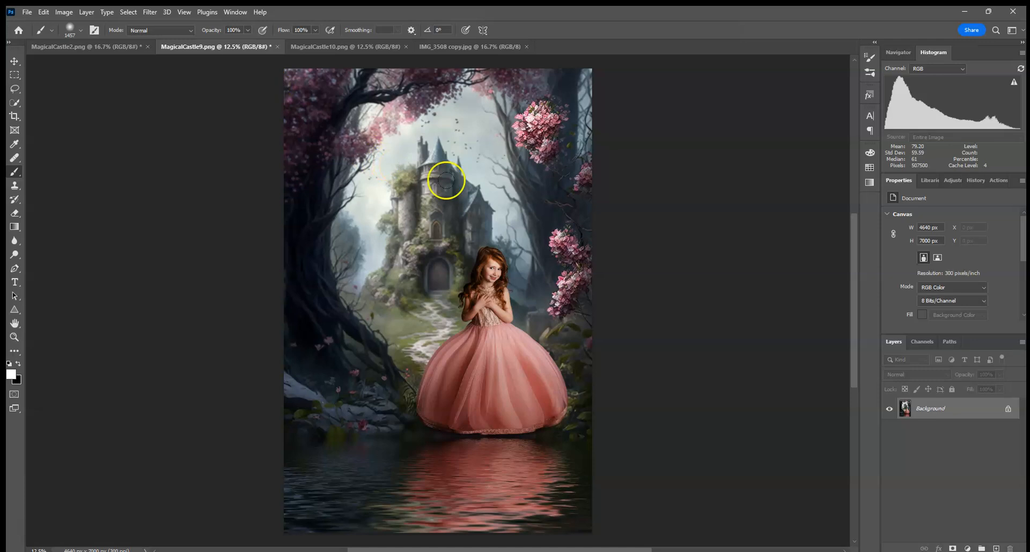
# Step: View the whole MagicalCastle10.png backdrop and return to the flooded MagicalCastle9.png image
pyautogui.click(368, 46)
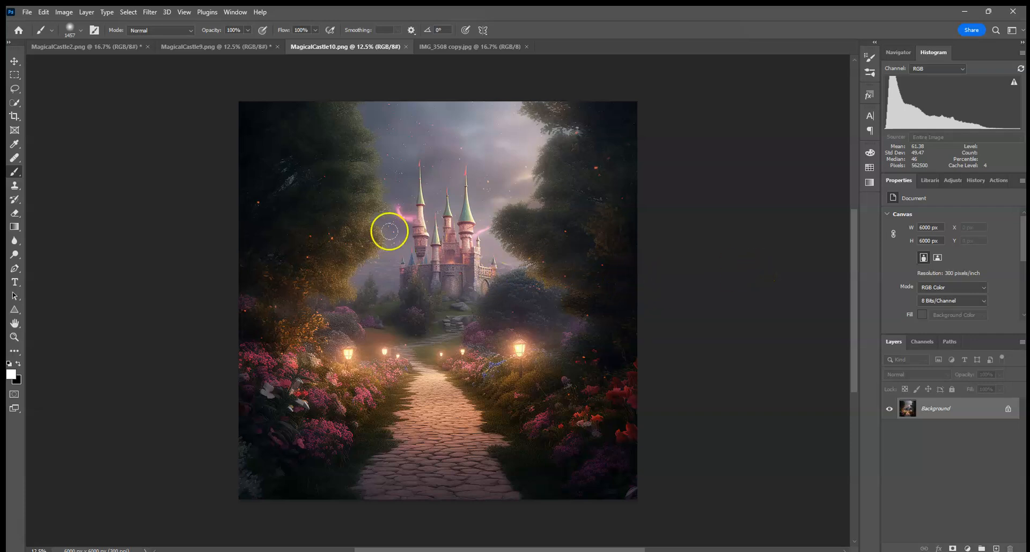
pyautogui.hotkey('ctrl', '-')
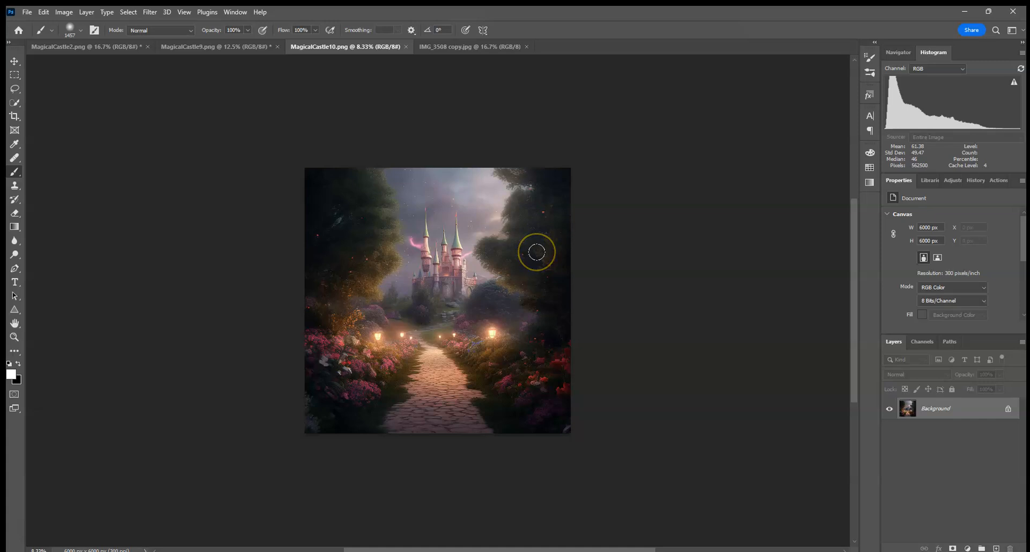
pyautogui.click(239, 47)
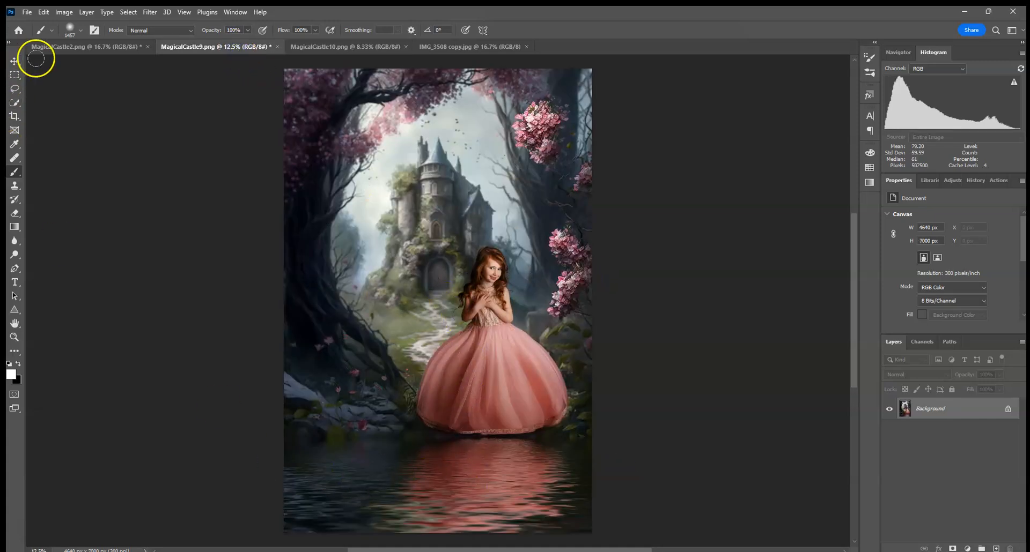
# Step: Flatten the MagicalCastle2.png composite into a single background layer
pyautogui.click(59, 47)
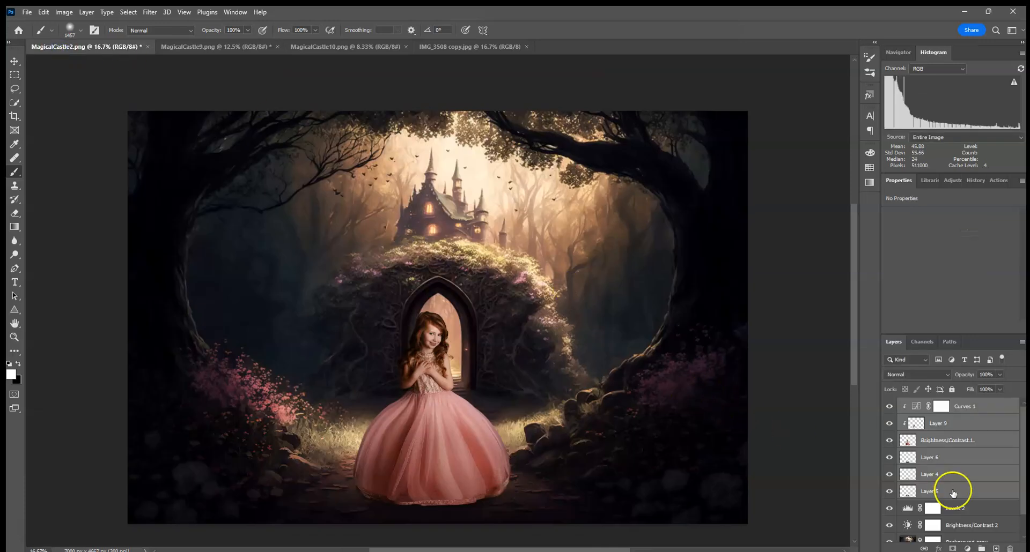
pyautogui.rightClick(973, 526)
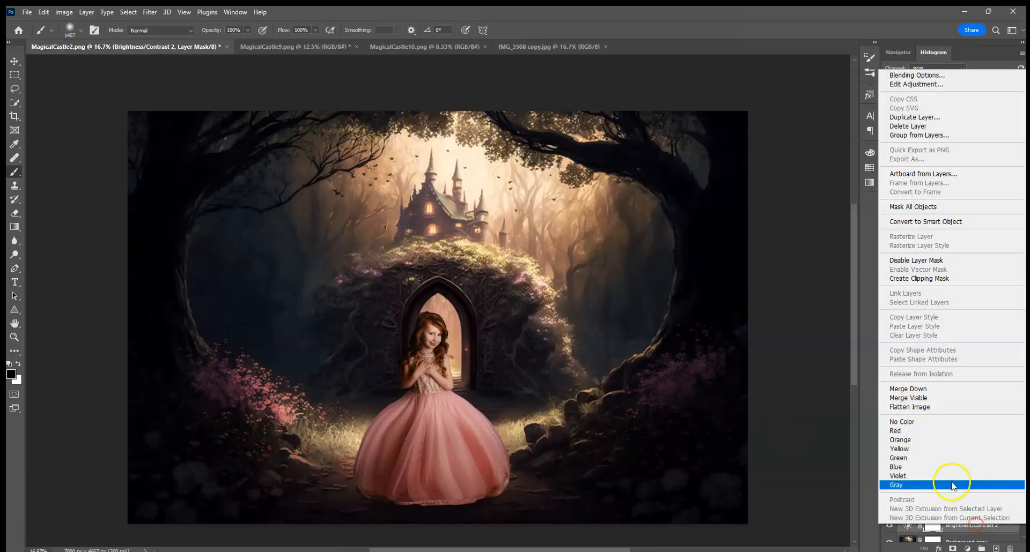
pyautogui.click(934, 409)
# Step: Apply the Flaming Pear Flood filter to the flattened MagicalCastle2.png image with the waterline lowered to a horizon of 95
pyautogui.click(149, 12)
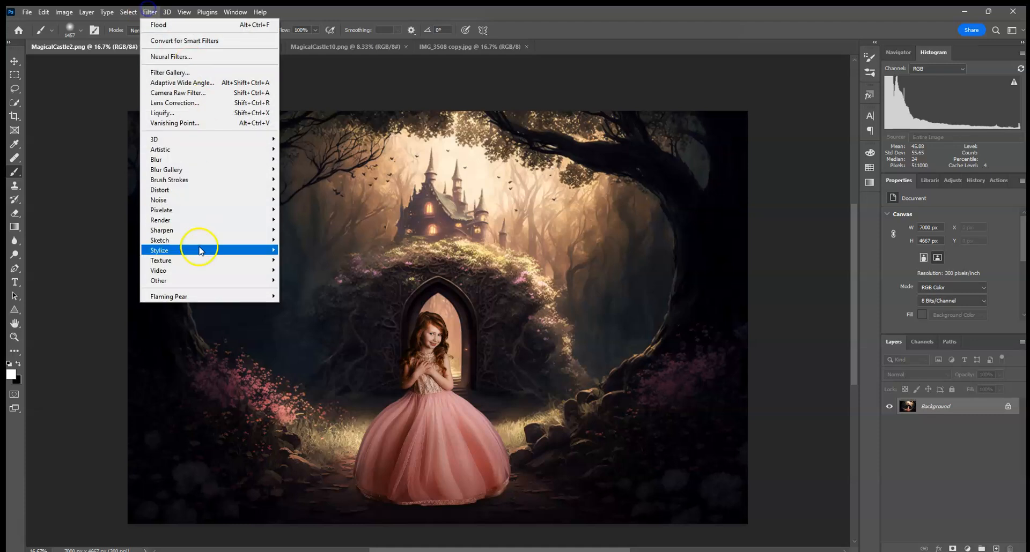
pyautogui.click(286, 296)
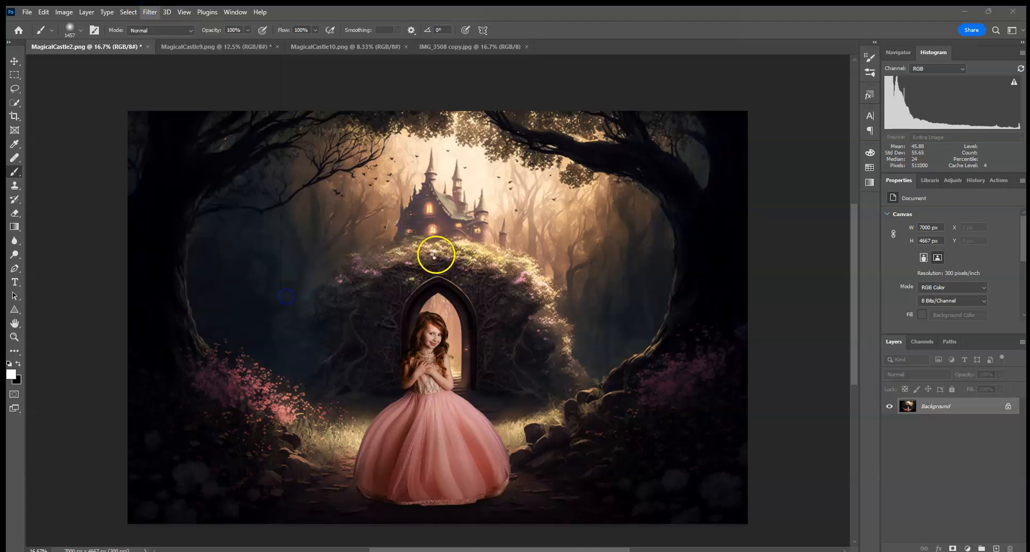
pyautogui.moveTo(379, 121); pyautogui.dragTo(399, 120)
pyautogui.click(711, 373)
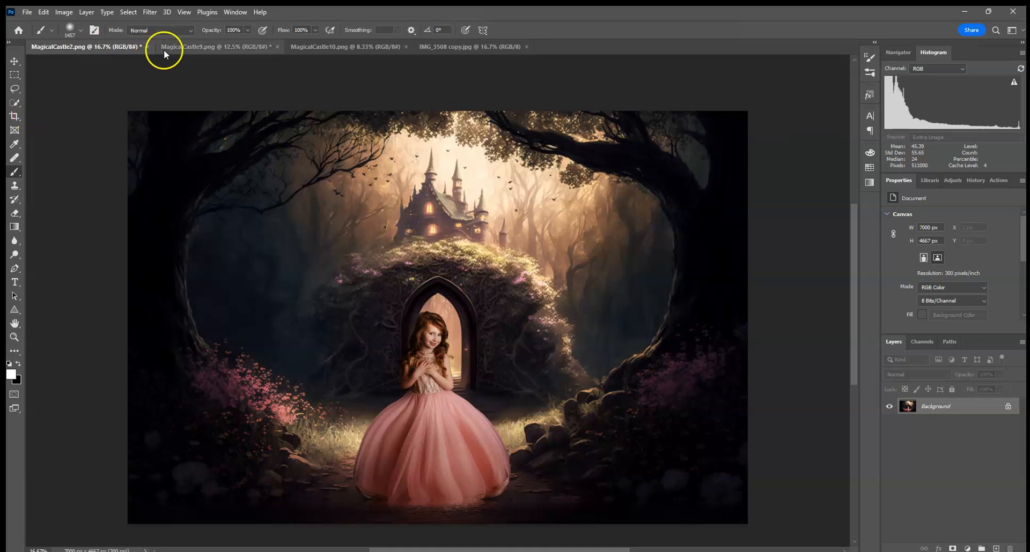
# Step: Switch to the MagicalCastle10.png backdrop and paste the copied layers of the girl into it
pyautogui.click(182, 46)
pyautogui.click(321, 47)
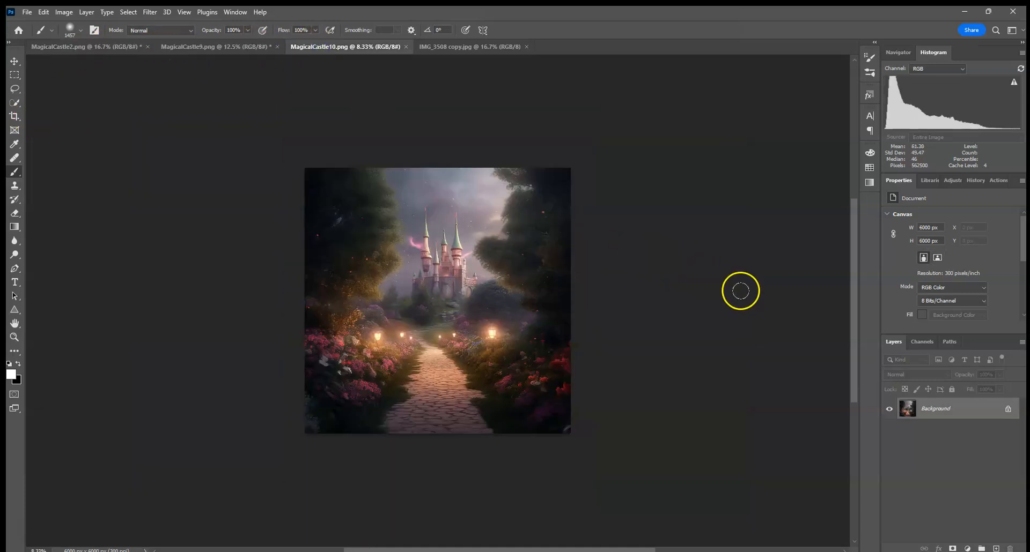
pyautogui.click(43, 12)
pyautogui.click(66, 105)
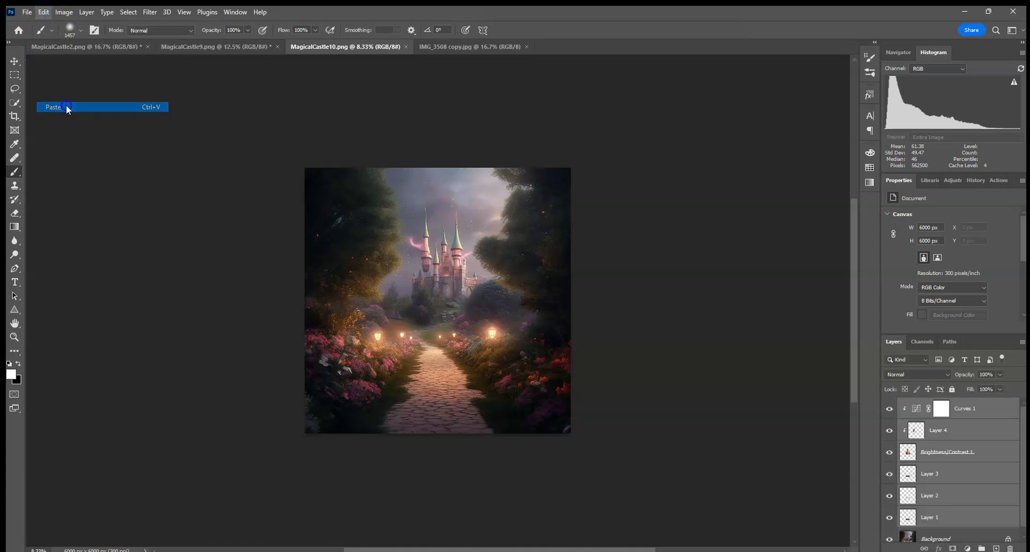
pyautogui.hotkey('ctrl', '+')
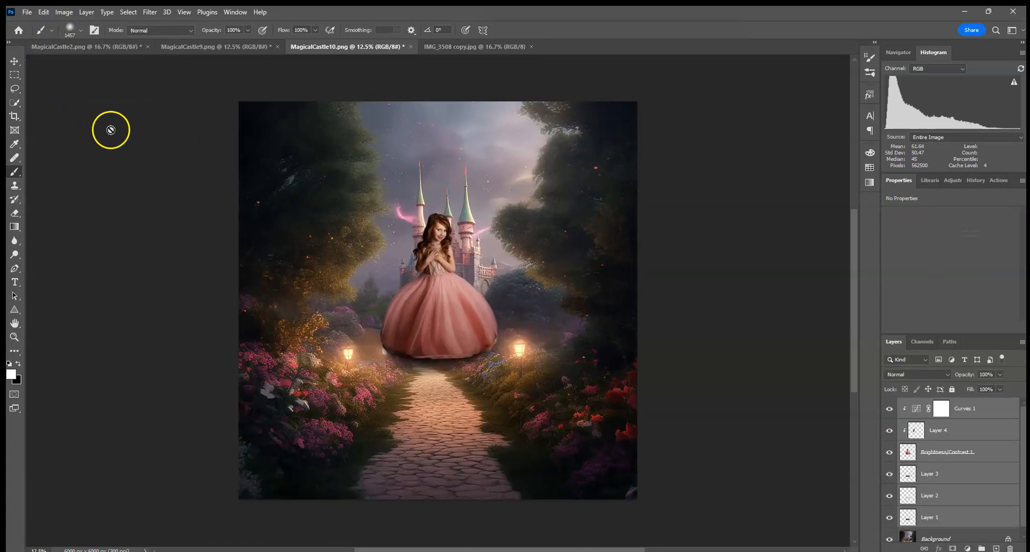
# Step: Enlarge the pasted girl layers to about 122% and place her on the stone path in front of the castle
pyautogui.click(15, 63)
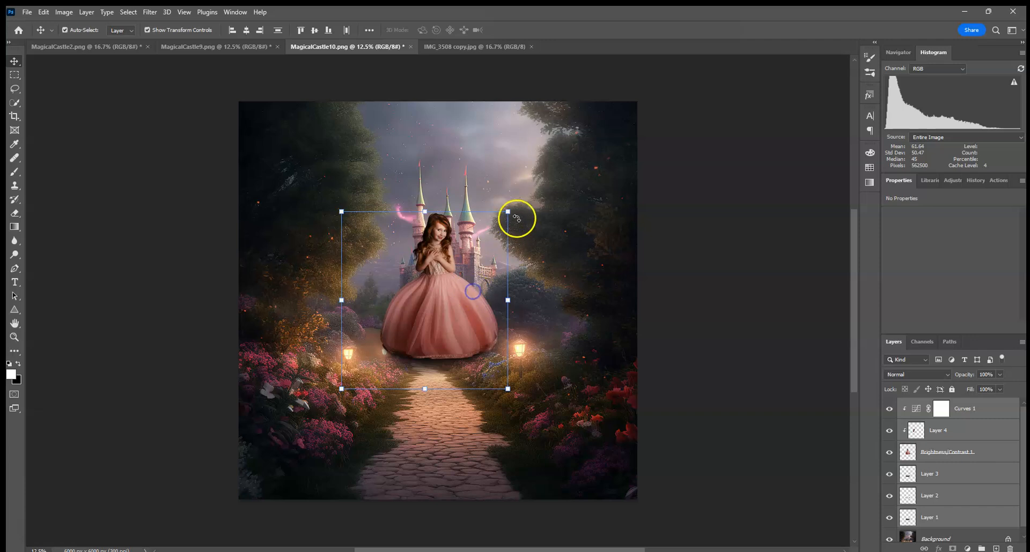
pyautogui.moveTo(508, 212); pyautogui.dragTo(531, 187)
pyautogui.moveTo(490, 239); pyautogui.dragTo(471, 342)
pyautogui.moveTo(524, 281); pyautogui.dragTo(538, 267)
pyautogui.moveTo(469, 313); pyautogui.dragTo(458, 320)
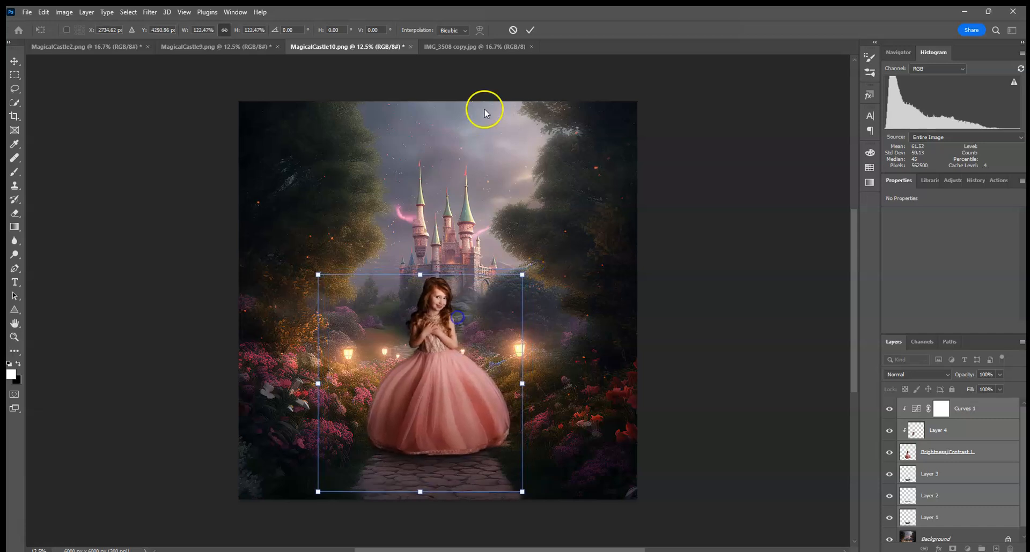
pyautogui.click(160, 132)
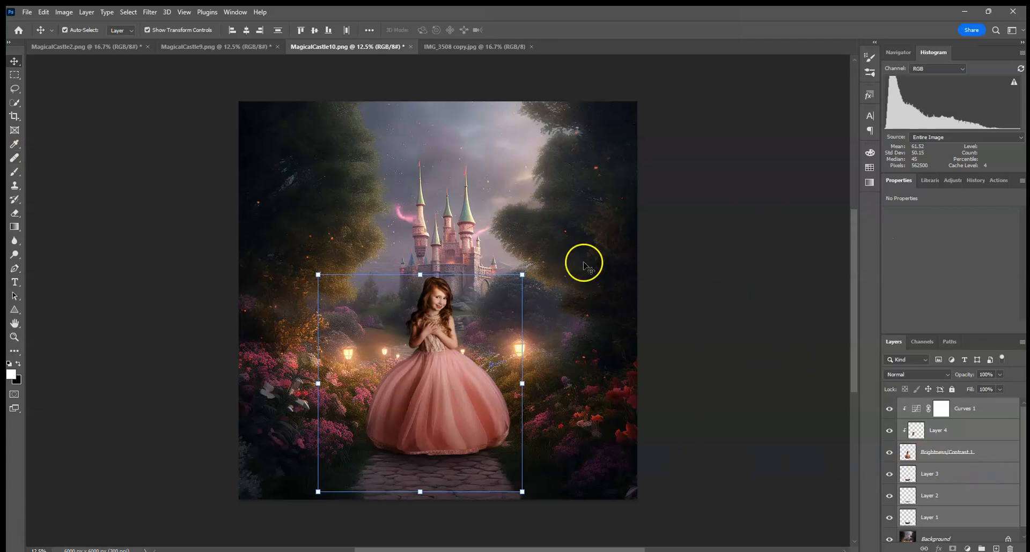
# Step: Duplicate the Background layer of MagicalCastle10.png beneath the girl's layers
pyautogui.scroll(-1, 985, 440)
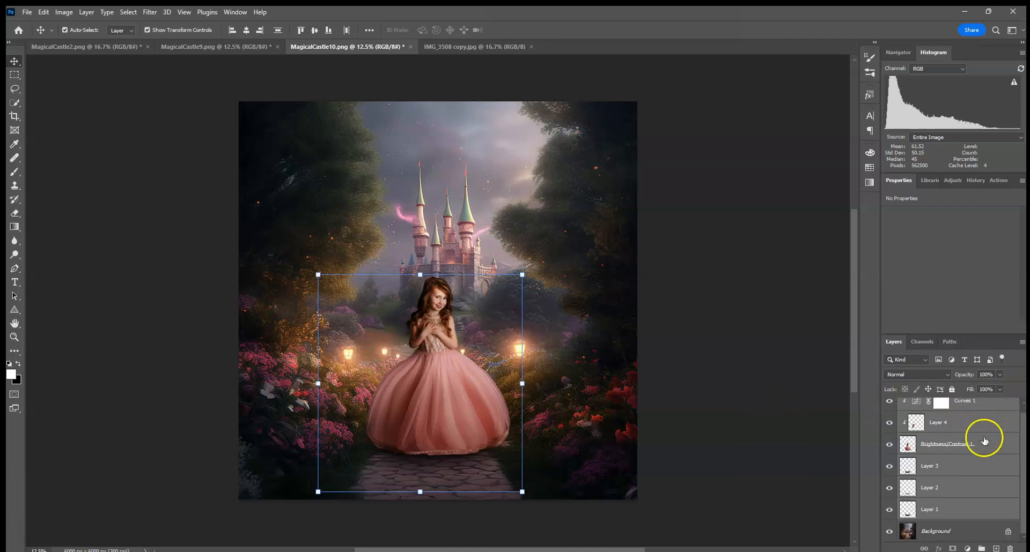
pyautogui.click(951, 536)
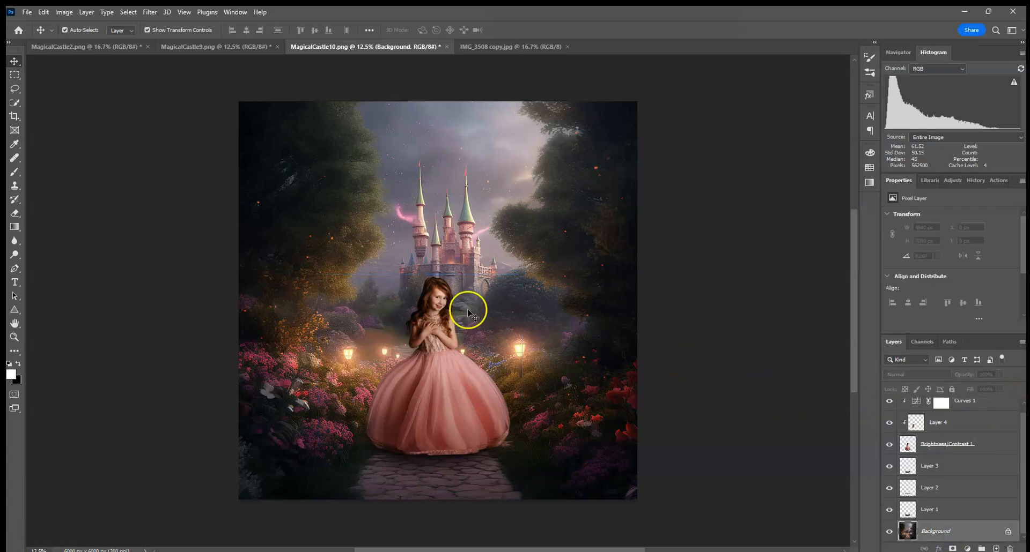
pyautogui.moveTo(1011, 547)
pyautogui.mouseDown()
pyautogui.moveTo(993, 533)
pyautogui.moveTo(996, 549)
pyautogui.mouseUp()
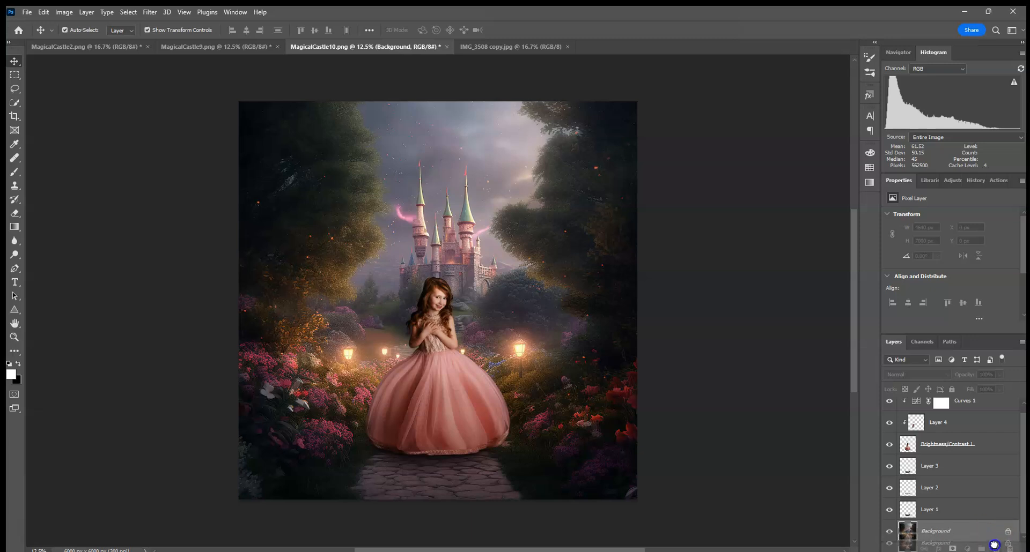
# Step: Apply a Gaussian Blur with a radius of 7.4 pixels to the Background copy layer
pyautogui.click(150, 12)
pyautogui.moveTo(189, 165)
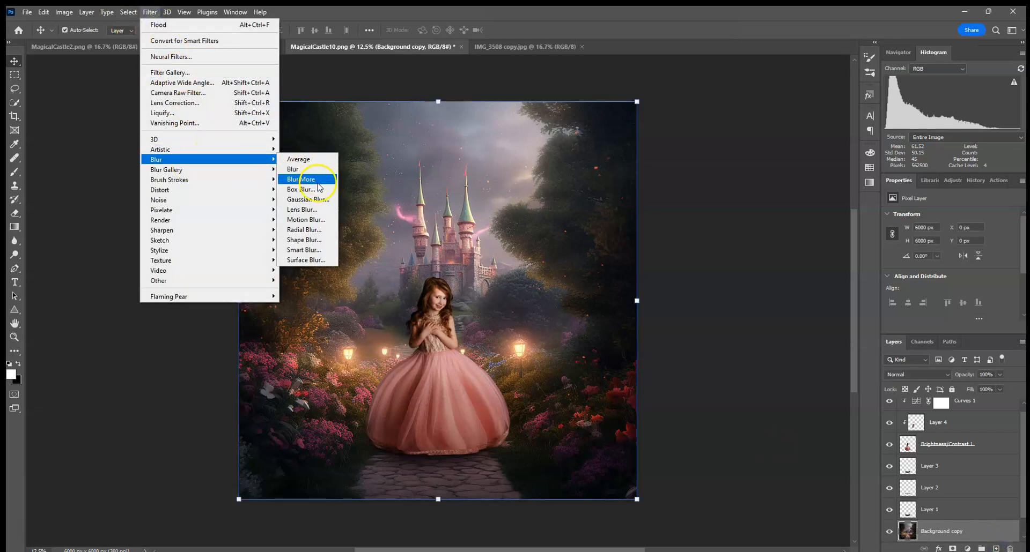
pyautogui.click(307, 200)
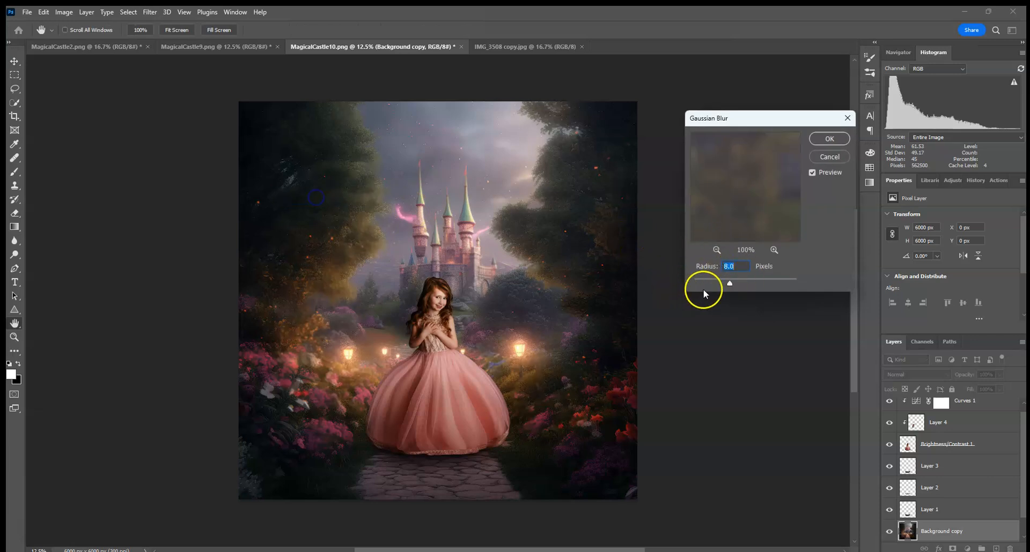
pyautogui.moveTo(725, 281); pyautogui.dragTo(714, 283)
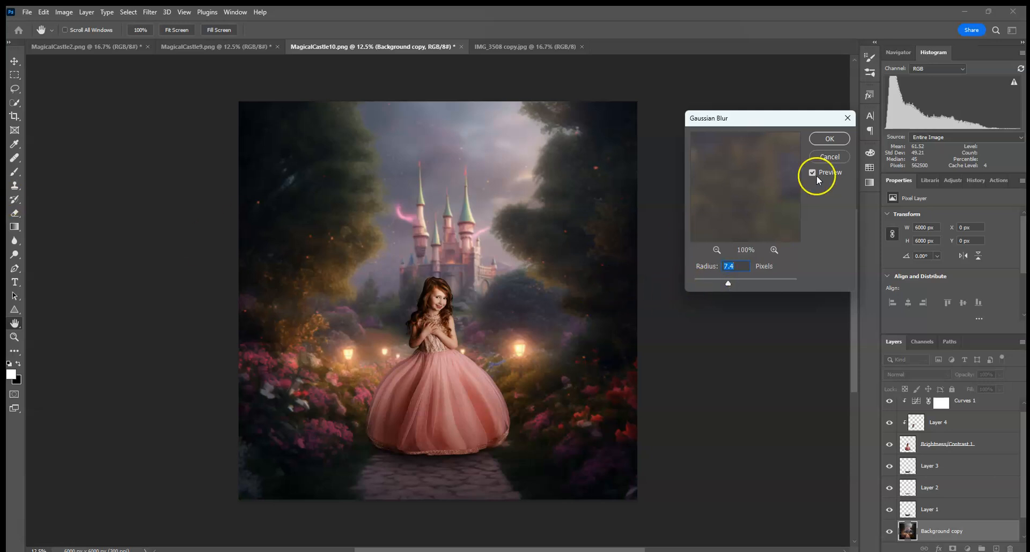
pyautogui.click(829, 138)
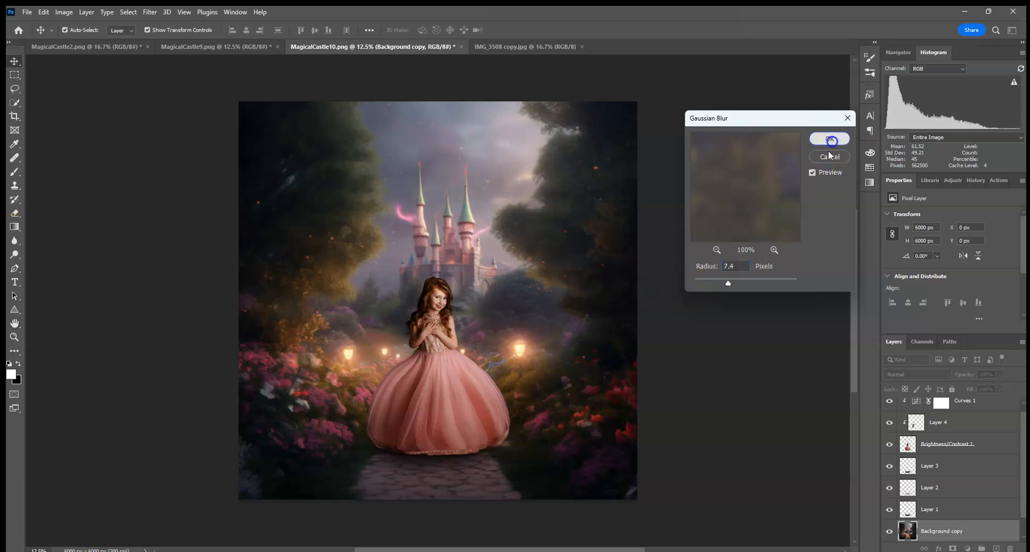
# Step: Add a layer mask to the blurred Background copy and paint it black across the foreground around the dress hem
pyautogui.click(952, 549)
pyautogui.click(15, 171)
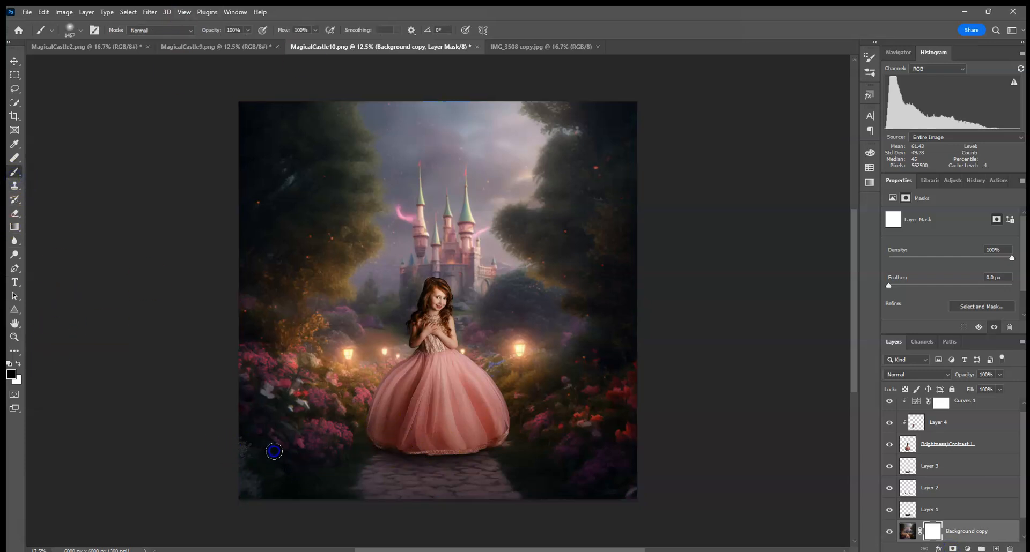
pyautogui.moveTo(605, 448)
pyautogui.mouseDown()
pyautogui.moveTo(511, 472)
pyautogui.moveTo(198, 449)
pyautogui.mouseUp()
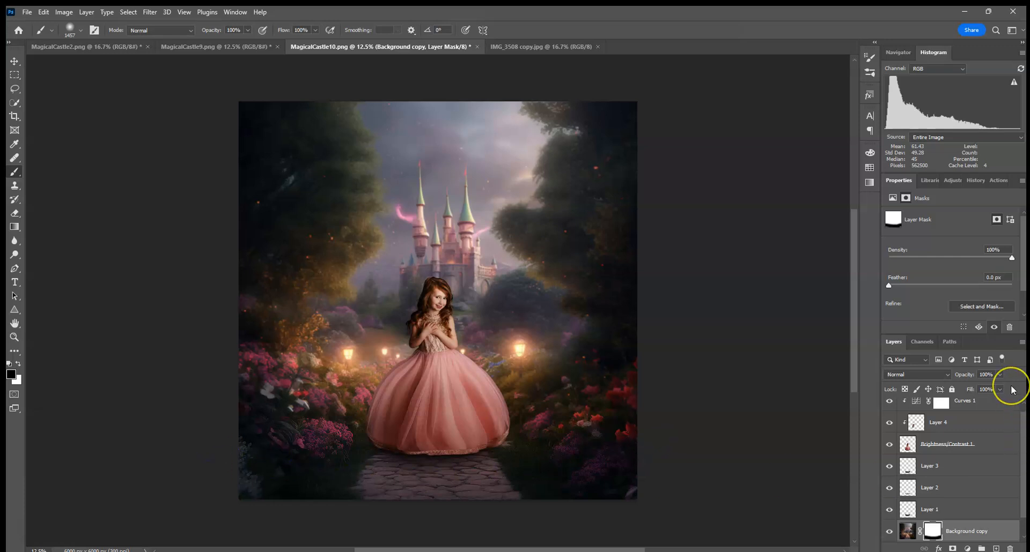
# Step: Flatten the MagicalCastle10.png composite into a single background layer
pyautogui.hotkey('ctrl', '-')
pyautogui.hotkey('ctrl', '-')
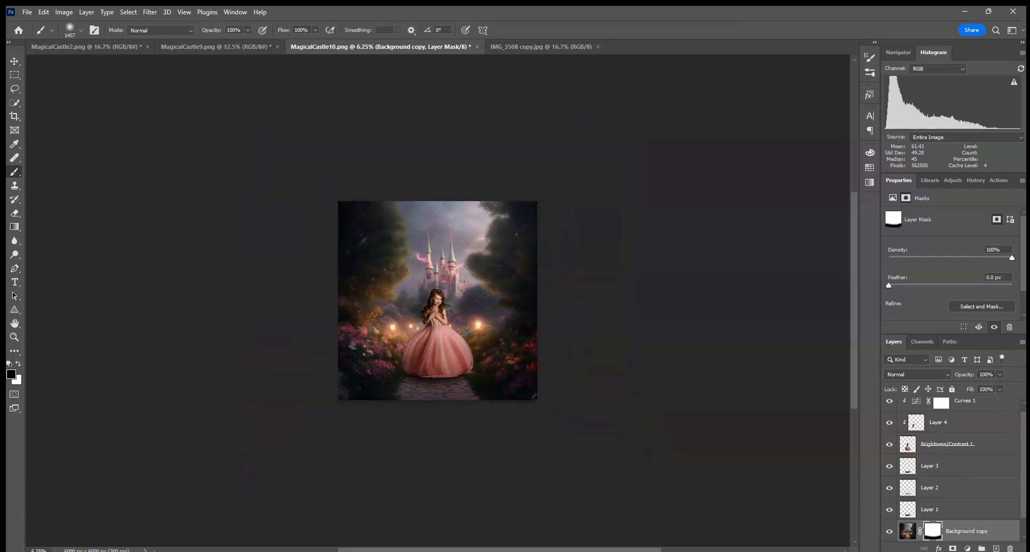
pyautogui.rightClick(975, 536)
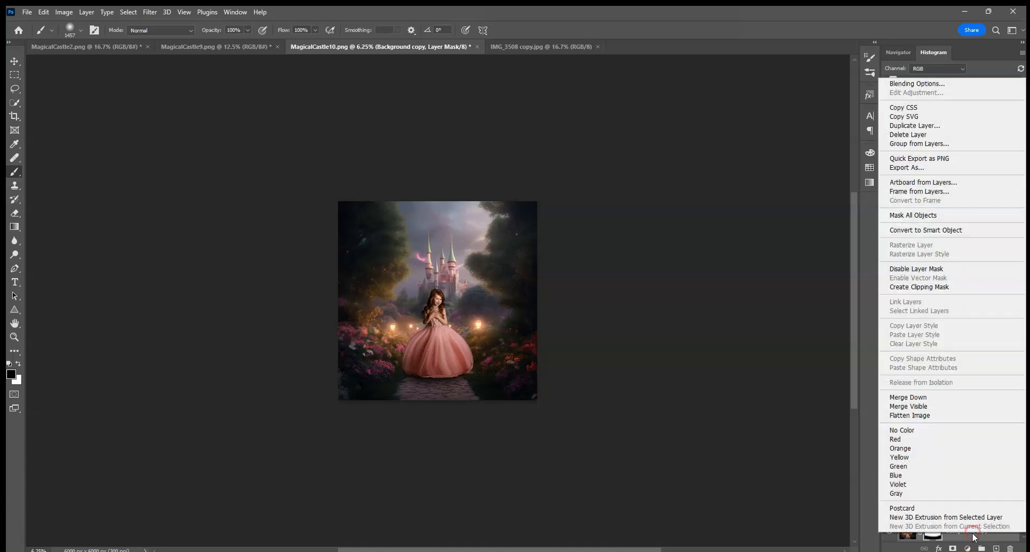
pyautogui.click(912, 416)
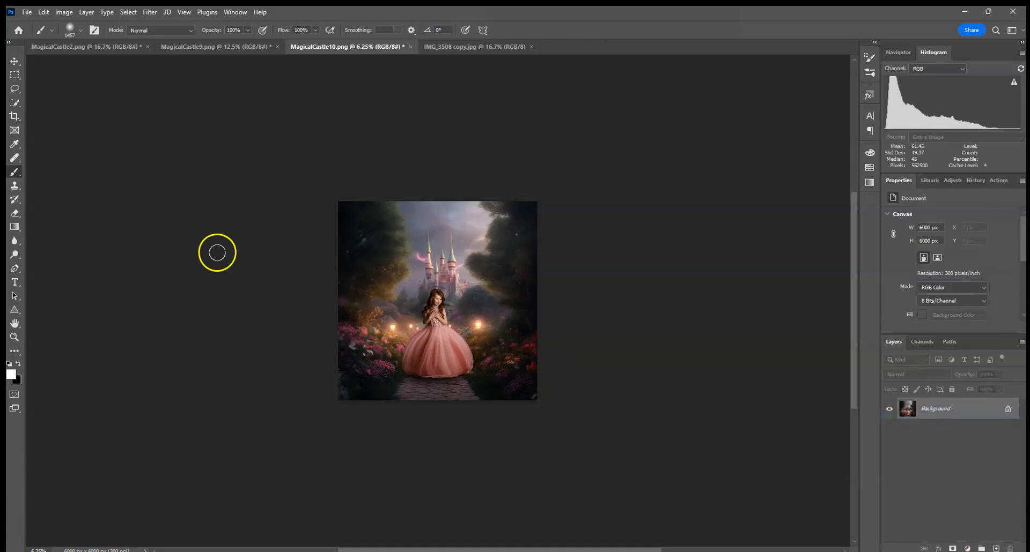
# Step: Extend the canvas below the image with the Crop tool to a height of 8144 px
pyautogui.click(15, 118)
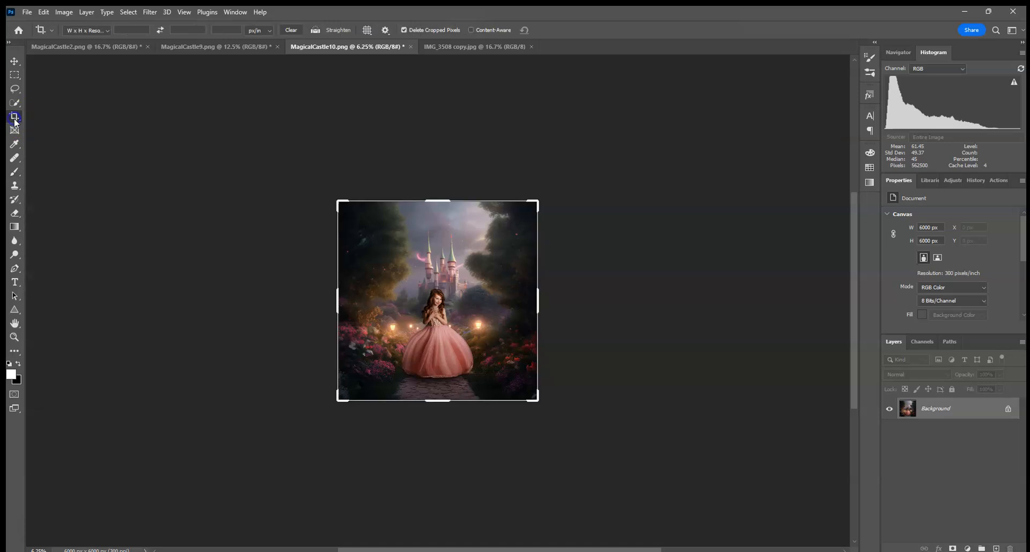
pyautogui.moveTo(437, 403); pyautogui.dragTo(439, 440)
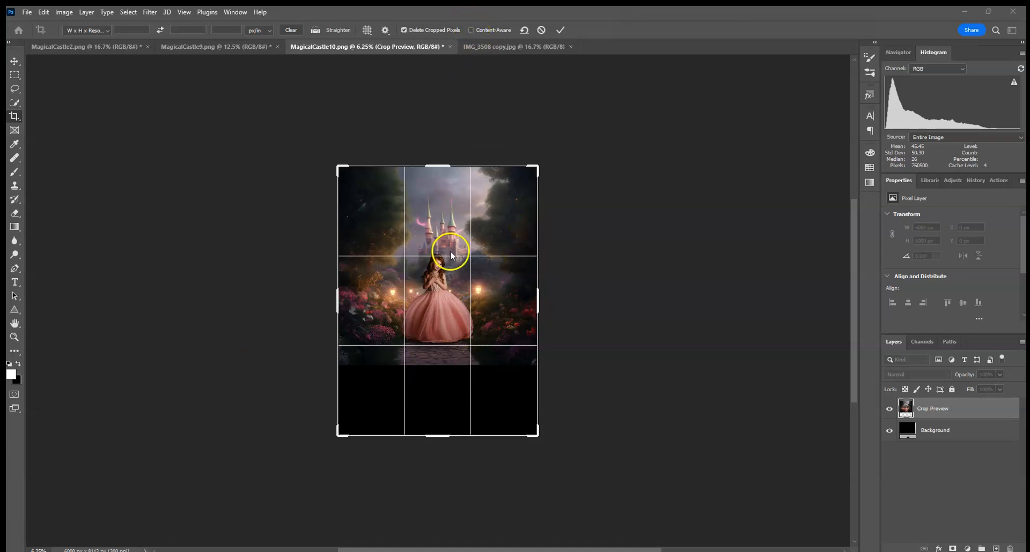
pyautogui.moveTo(437, 436)
pyautogui.mouseDown()
pyautogui.moveTo(436, 414)
pyautogui.moveTo(439, 437)
pyautogui.mouseUp()
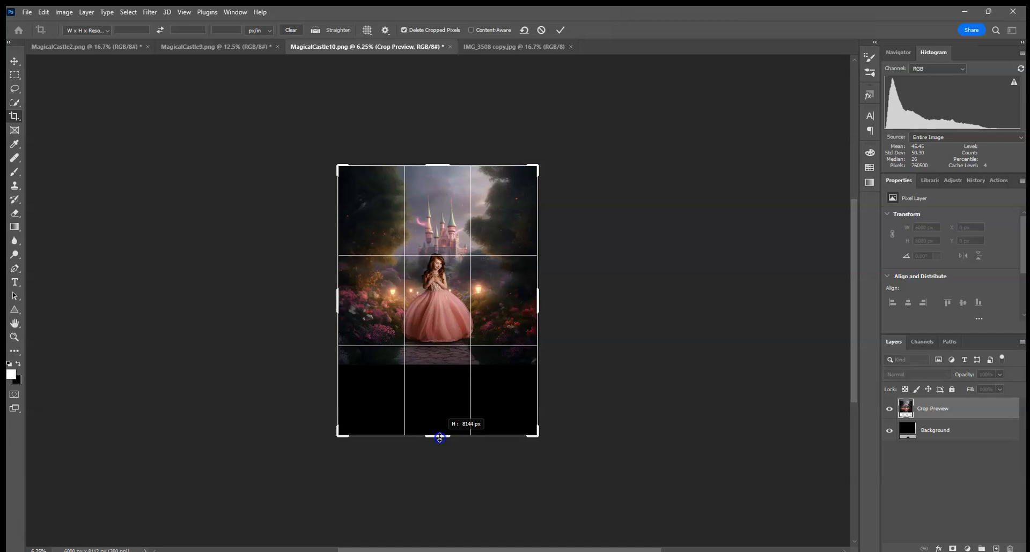
pyautogui.moveTo(440, 438); pyautogui.dragTo(439, 438)
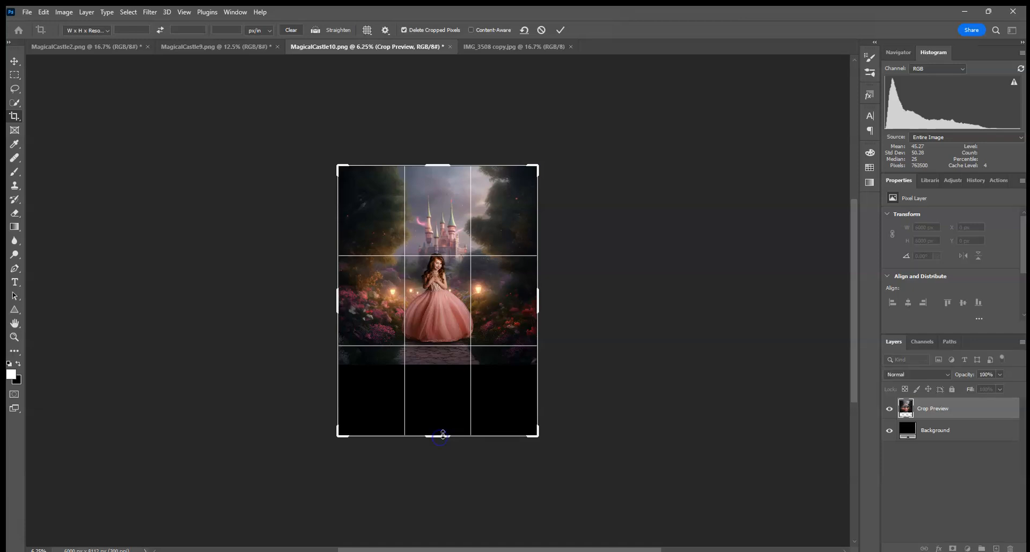
pyautogui.click(560, 30)
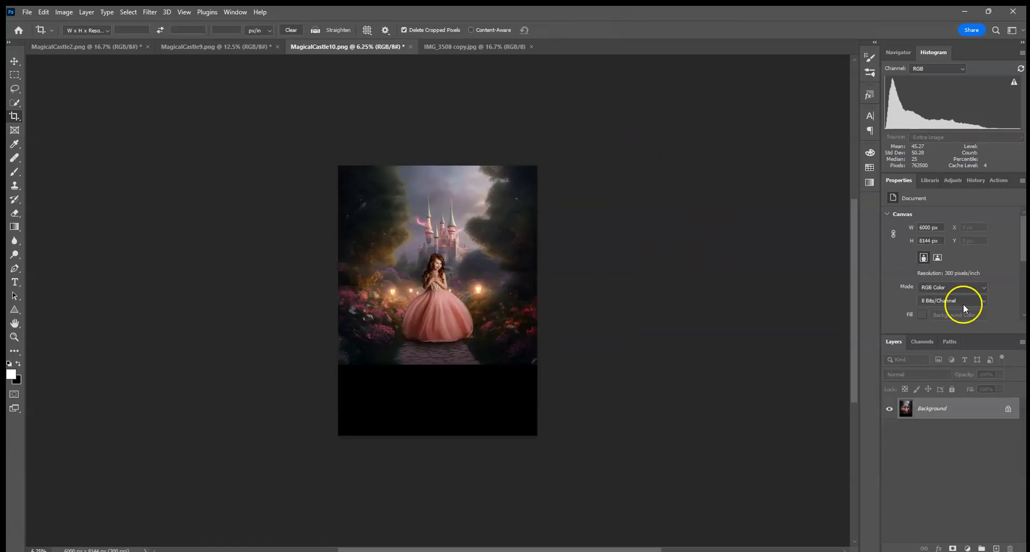
# Step: Apply the Flood filter with a horizon of 66 so the water starts at the dress hem and fills the added canvas
pyautogui.click(151, 12)
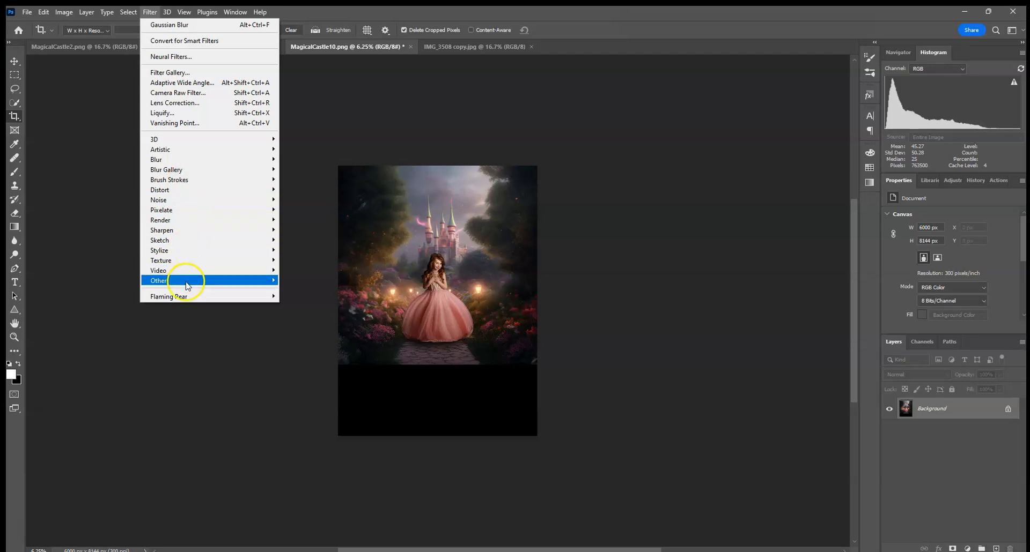
pyautogui.moveTo(185, 297)
pyautogui.click(287, 298)
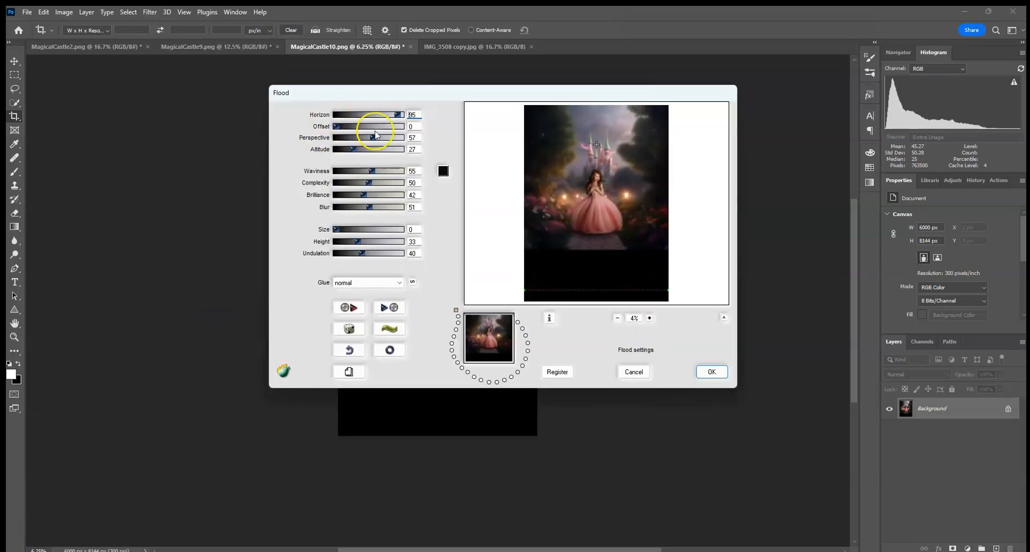
pyautogui.moveTo(398, 116); pyautogui.dragTo(380, 118)
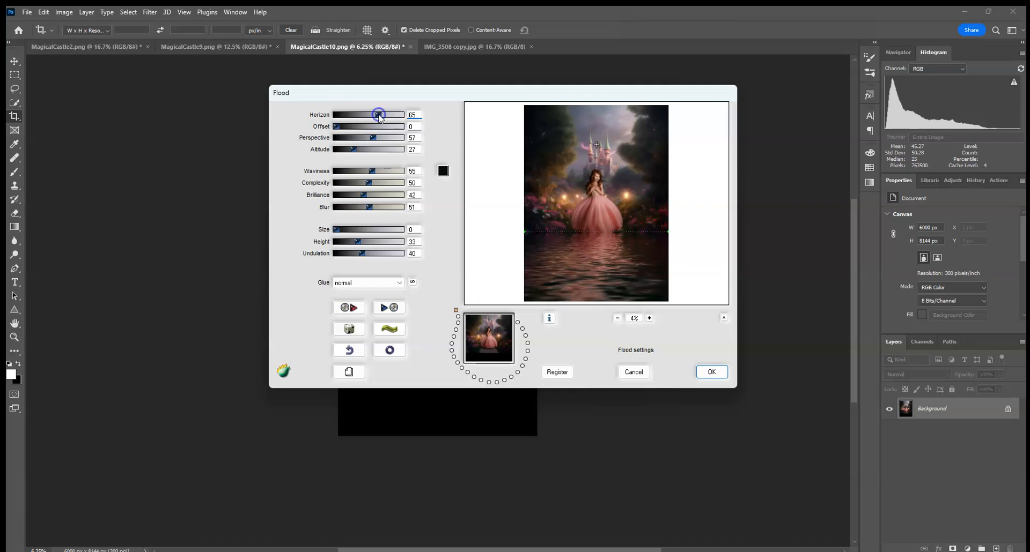
pyautogui.moveTo(380, 117); pyautogui.dragTo(381, 117)
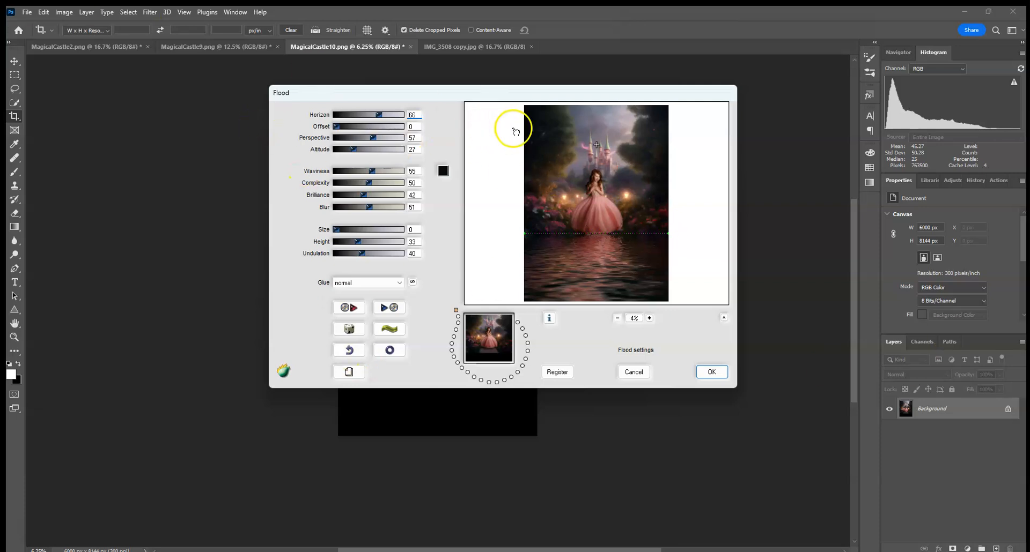
pyautogui.click(712, 371)
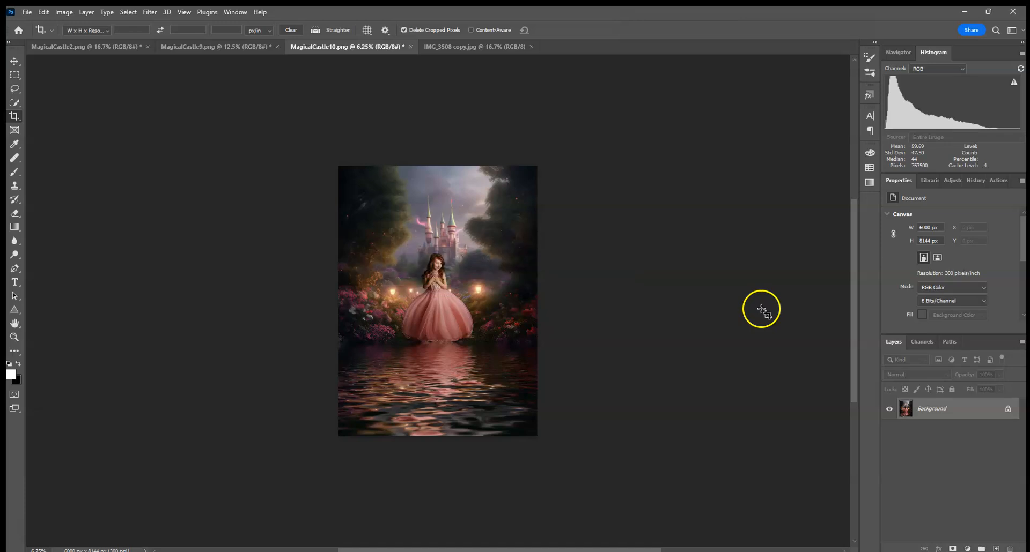
pyautogui.hotkey('ctrl', '+')
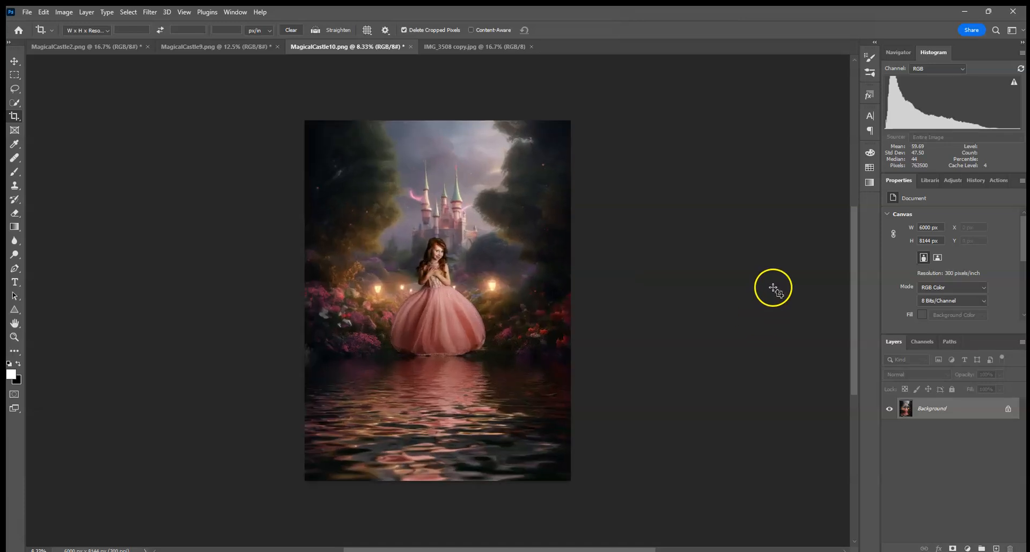